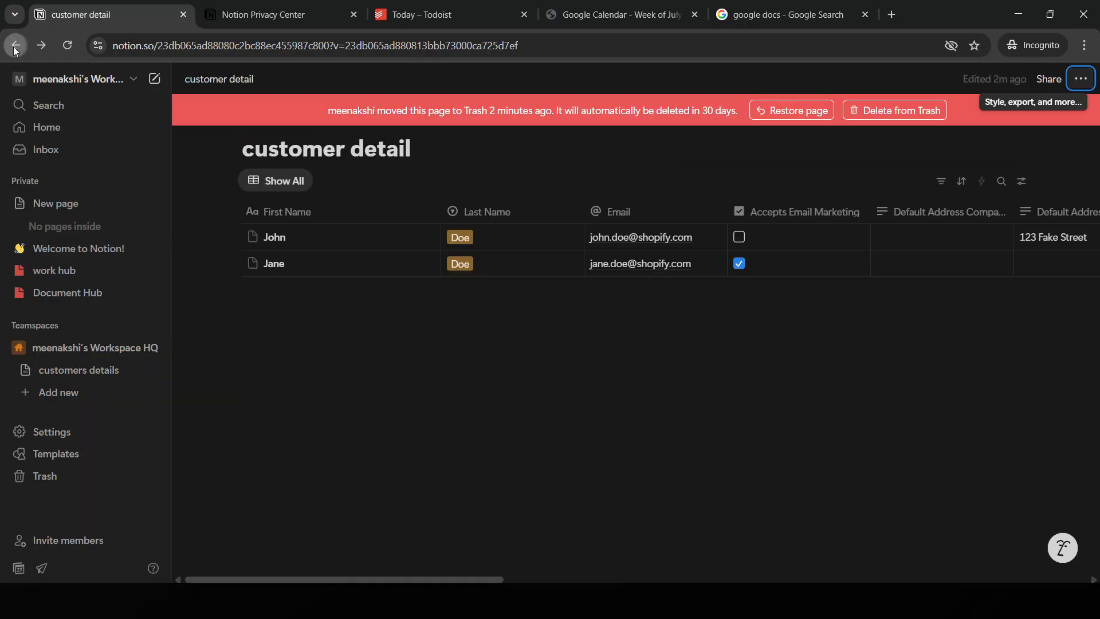
Step: Return to the Google results for Notion, open the Notion website and sign in with the suggested Google account
{"action": "left_click", "coordinate": [15, 50]}
{"action": "left_click", "coordinate": [16, 50]}
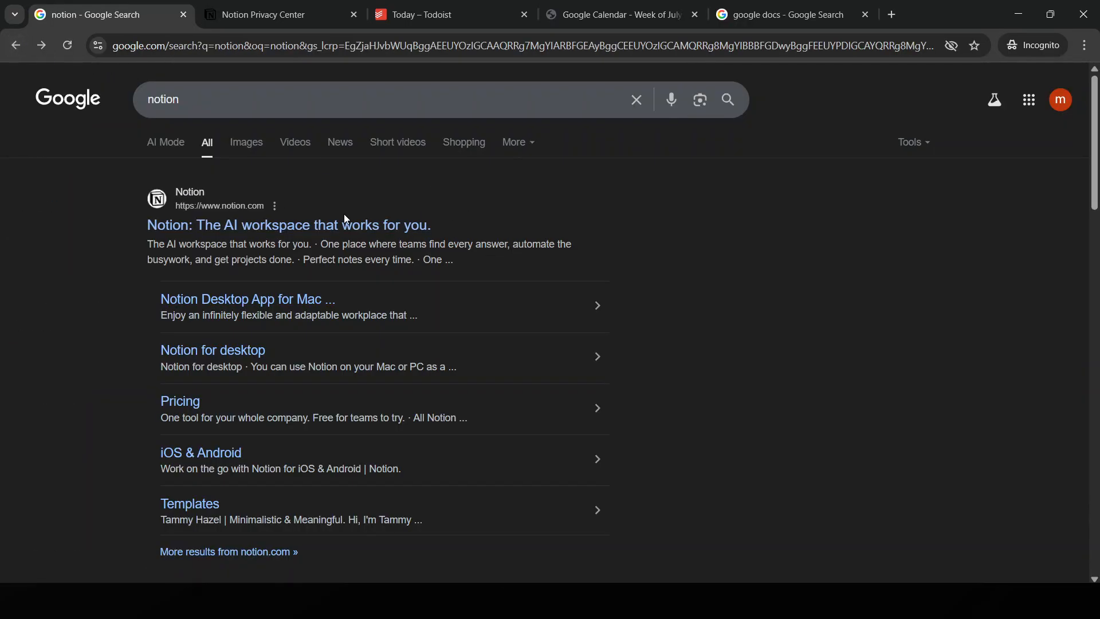
{"action": "left_click", "coordinate": [300, 228]}
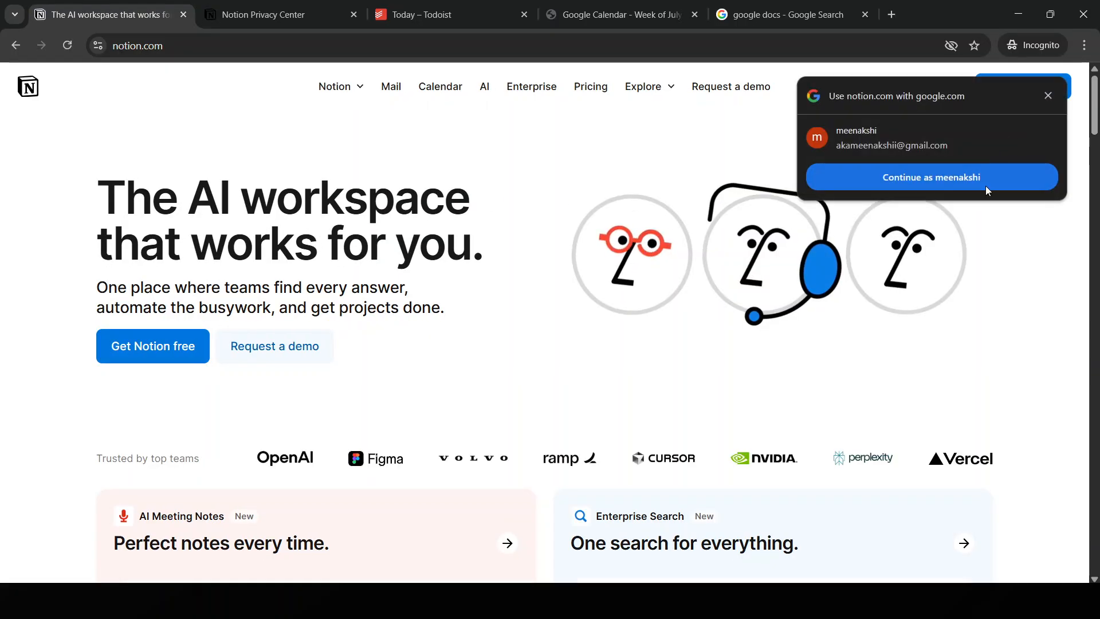
{"action": "left_click", "coordinate": [986, 191]}
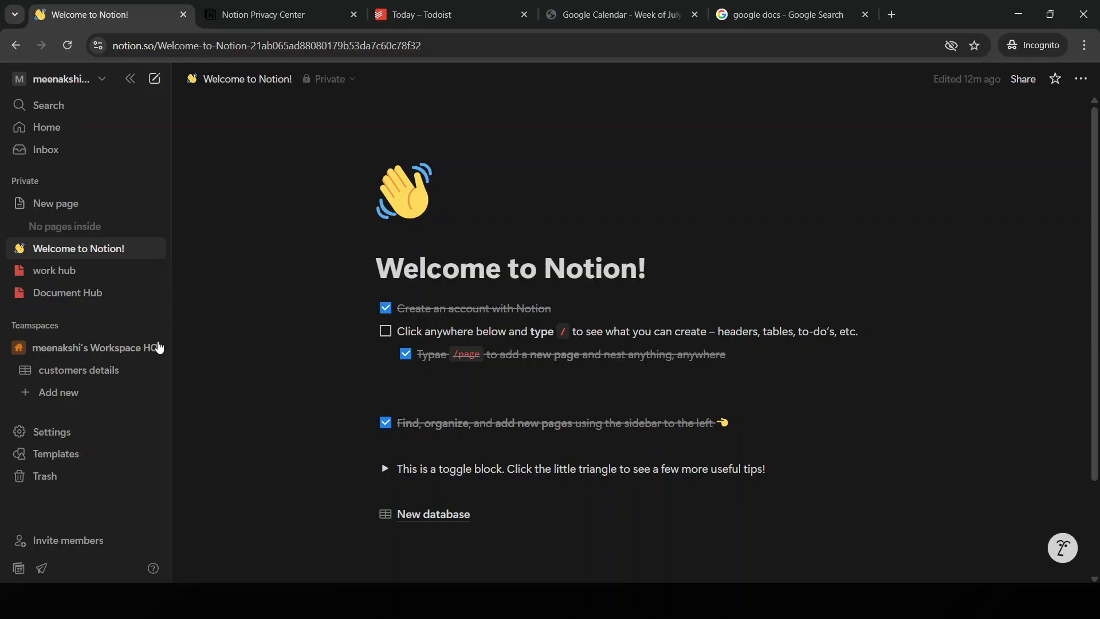
{"action": "left_click", "coordinate": [118, 347]}
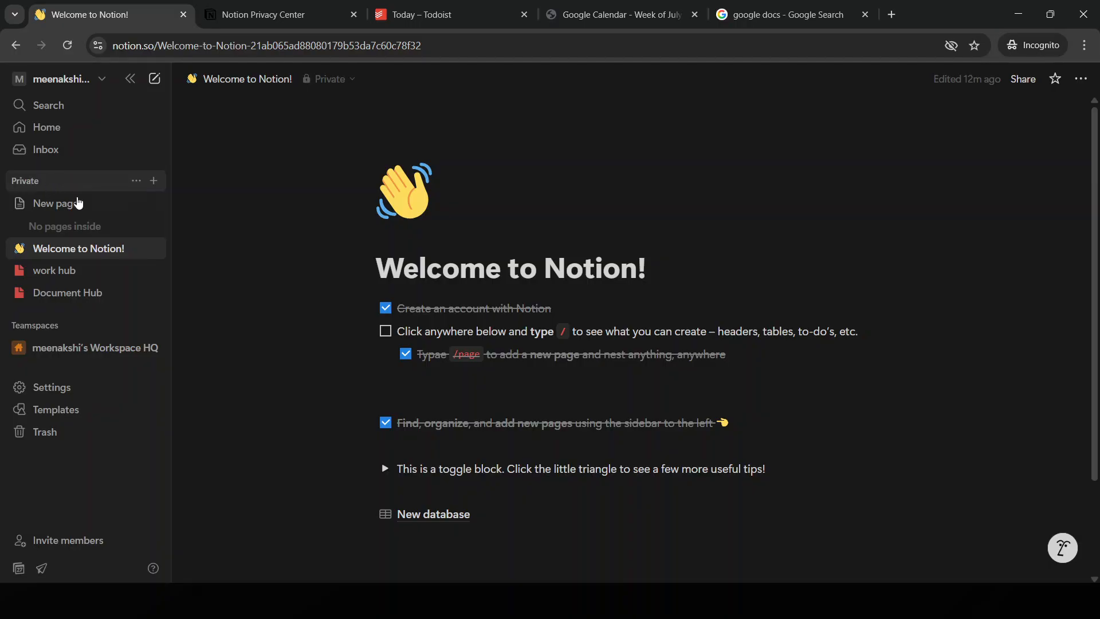
{"action": "left_click", "coordinate": [74, 414]}
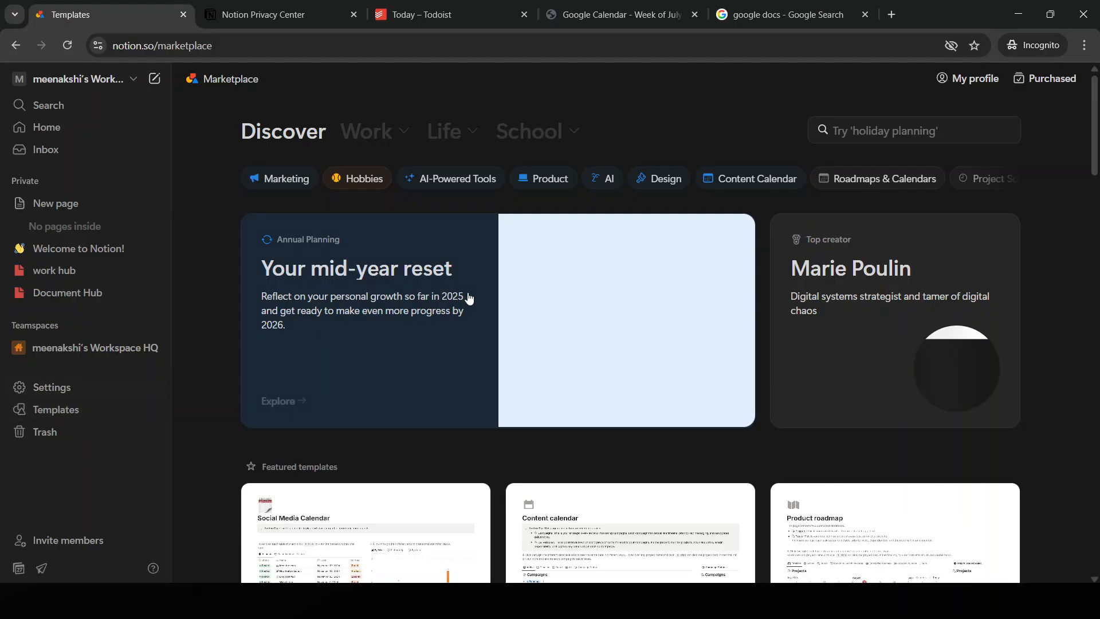
{"action": "left_click", "coordinate": [12, 46]}
Step: Create a new private page and title it "designing hub"
{"action": "left_click", "coordinate": [155, 80]}
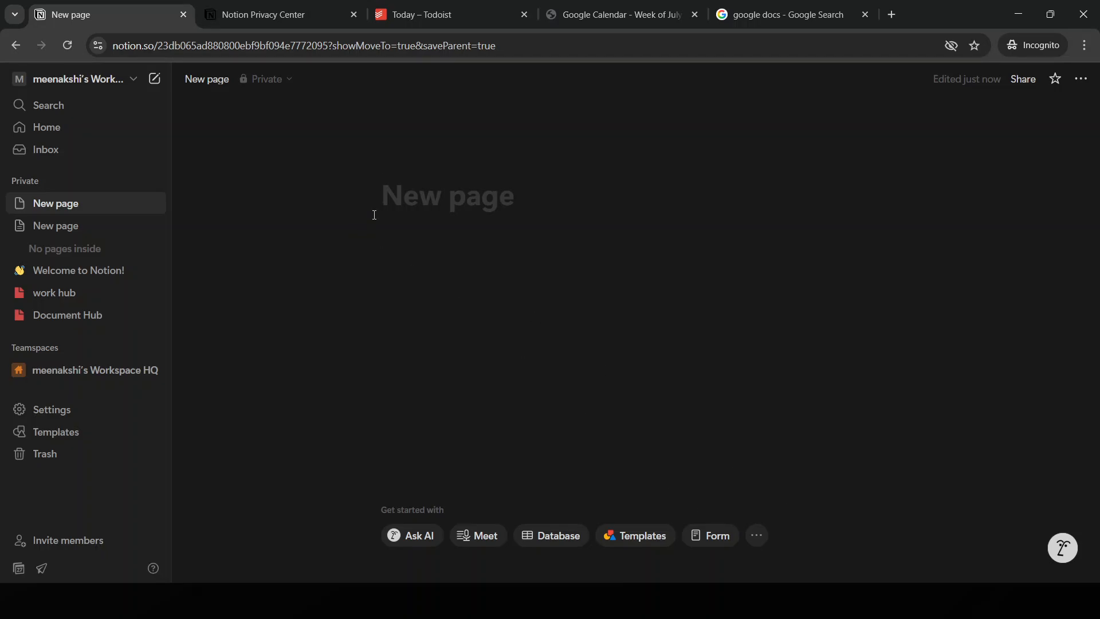
{"action": "type", "text": "de"}
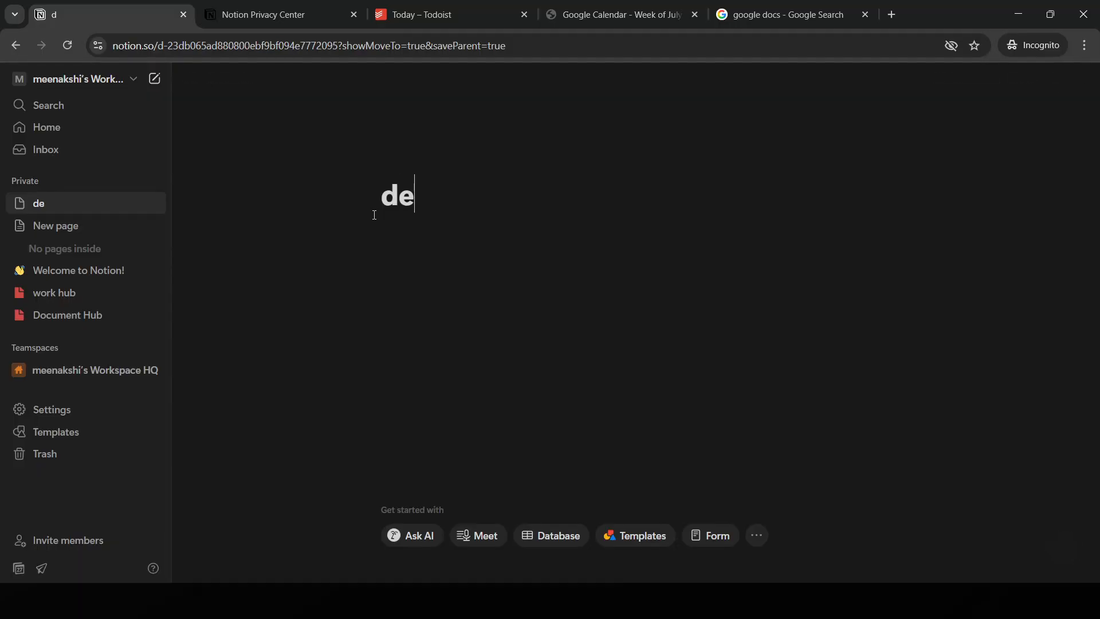
{"action": "type", "text": "signi"}
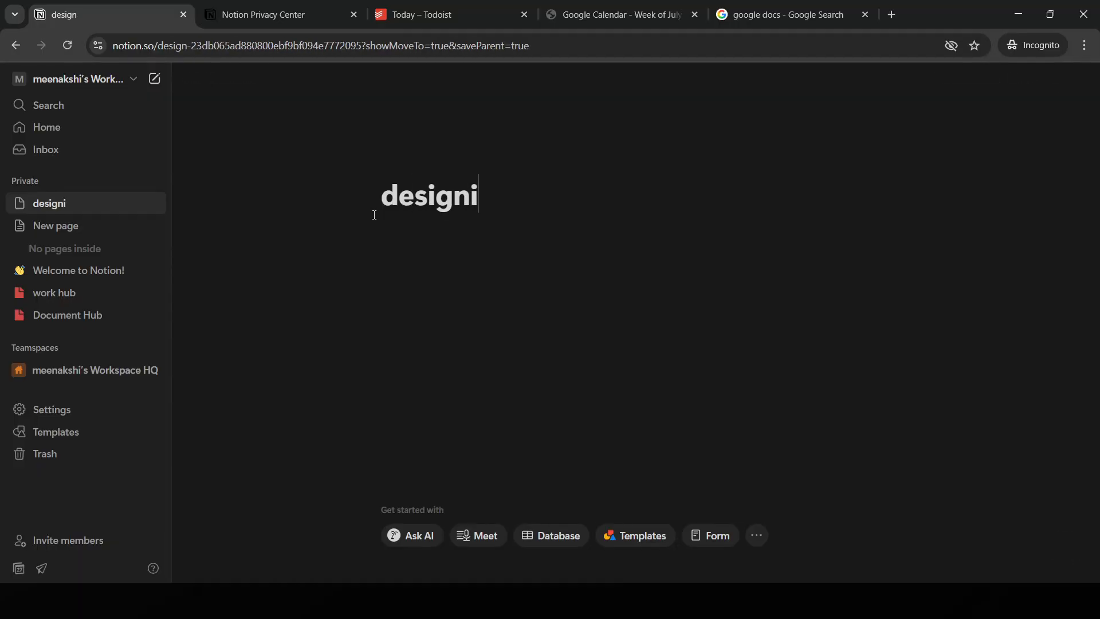
{"action": "type", "text": "ng hub"}
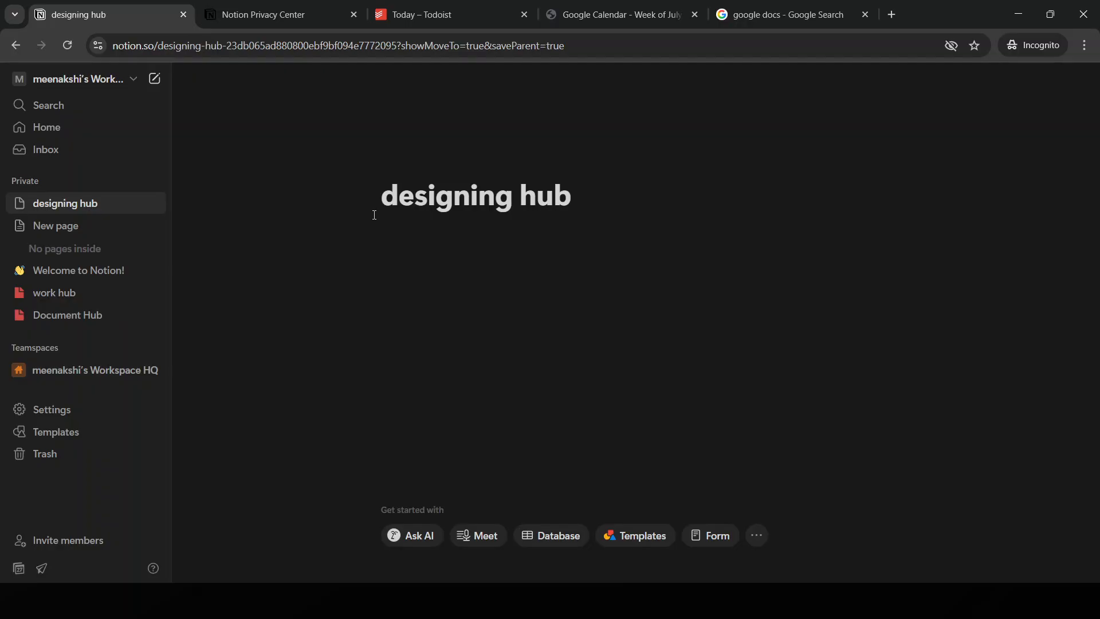
Step: Capitalize the first letter of the page title so it reads "Designing hub"
{"action": "double_click", "coordinate": [408, 208]}
{"action": "right_click", "coordinate": [408, 208]}
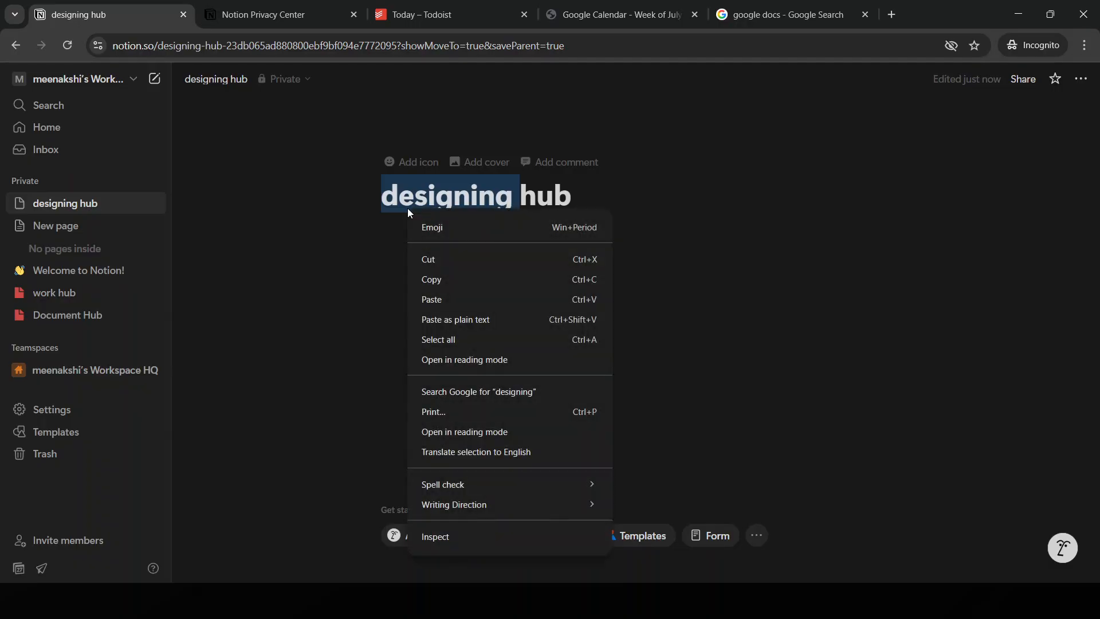
{"action": "left_click", "coordinate": [378, 221]}
{"action": "left_click", "coordinate": [401, 207]}
{"action": "key", "text": "BackSpace"}
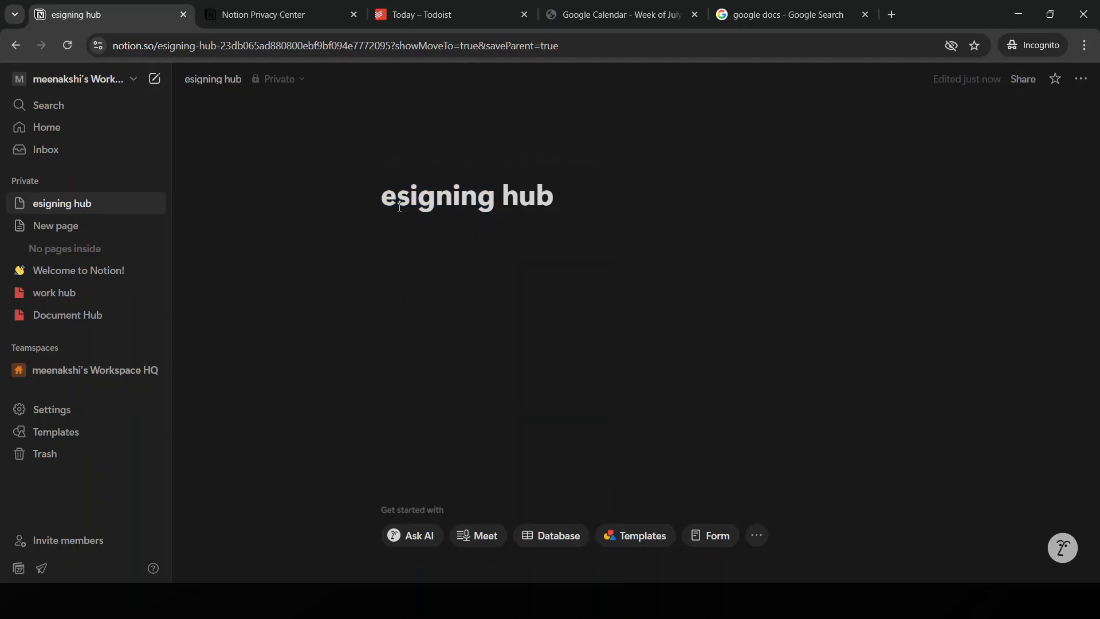
{"action": "type", "text": "D"}
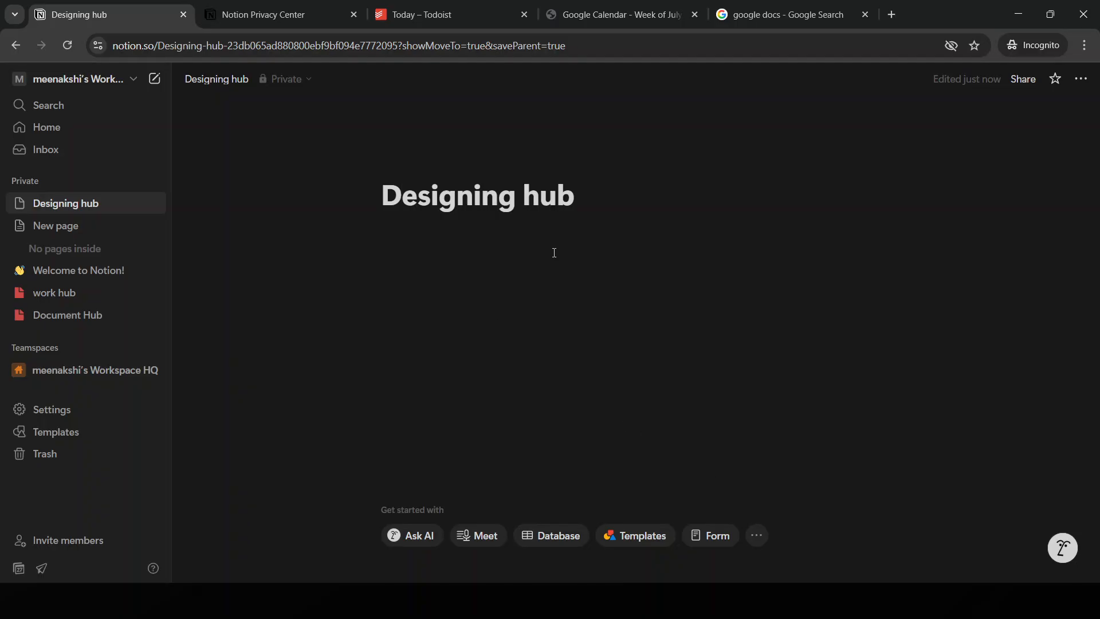
Step: Add the lines "to do" and "design" to the page body below the title
{"action": "left_click", "coordinate": [596, 205]}
{"action": "key", "text": "Return"}
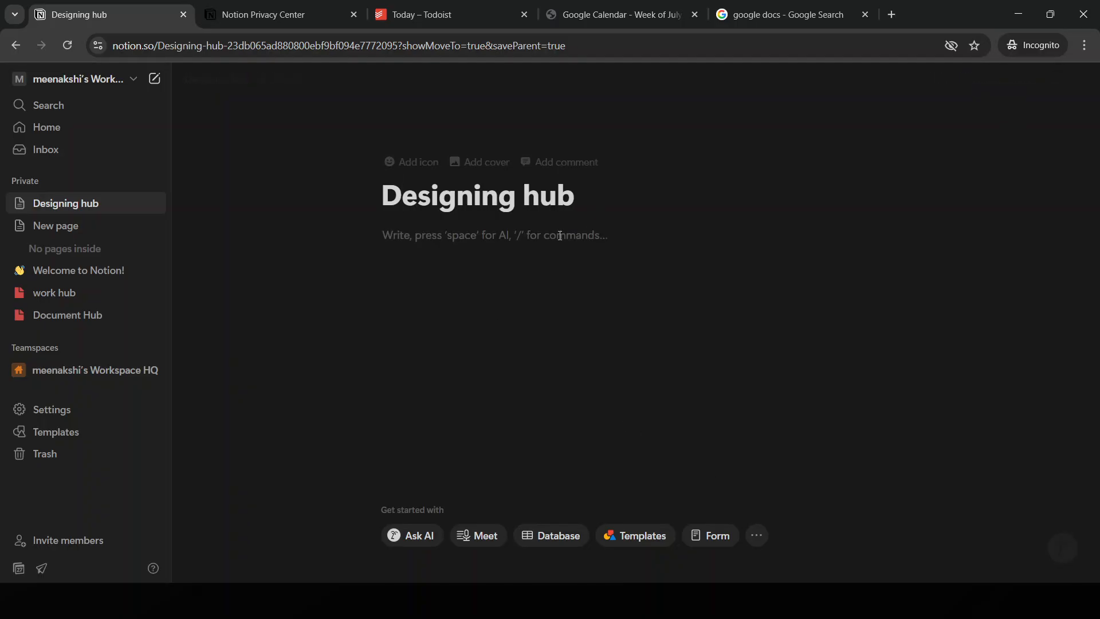
{"action": "type", "text": "to do"}
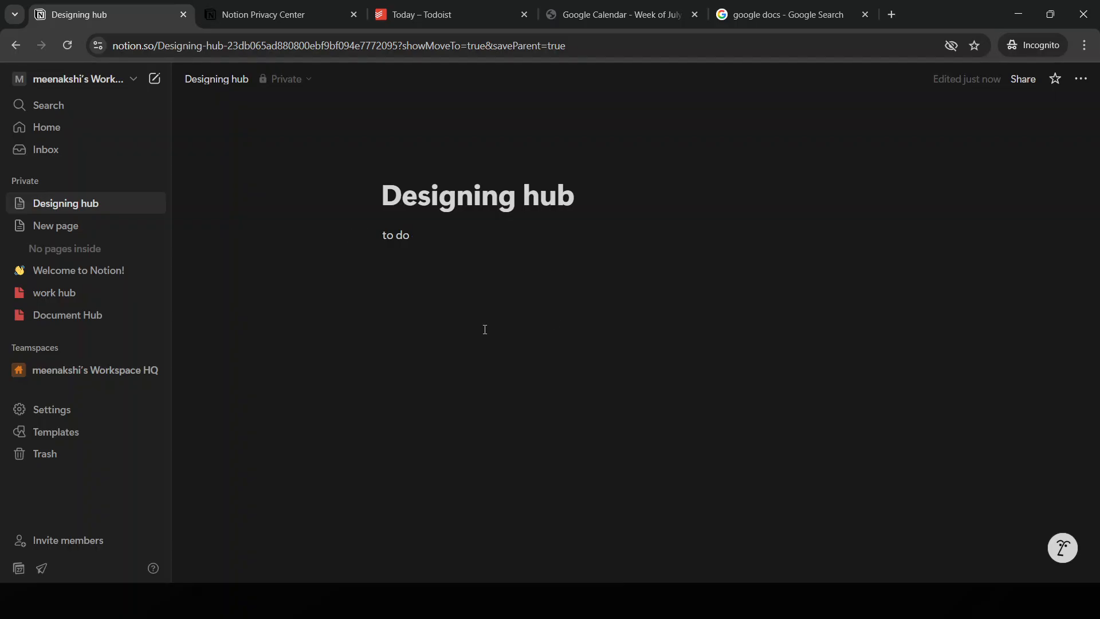
{"action": "key", "text": "Return"}
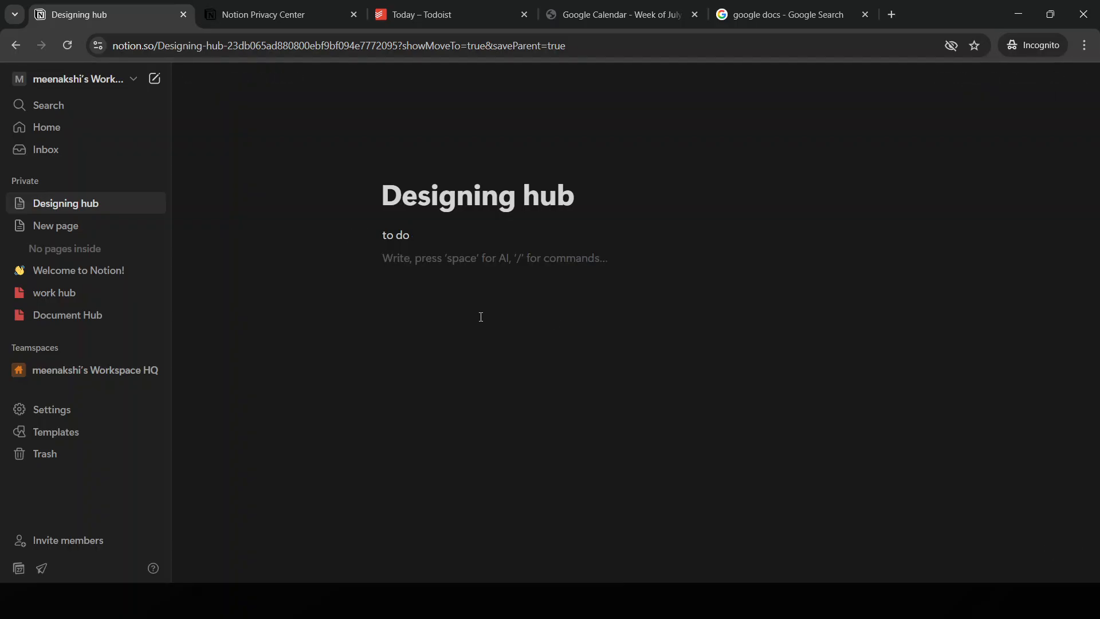
{"action": "type", "text": "de"}
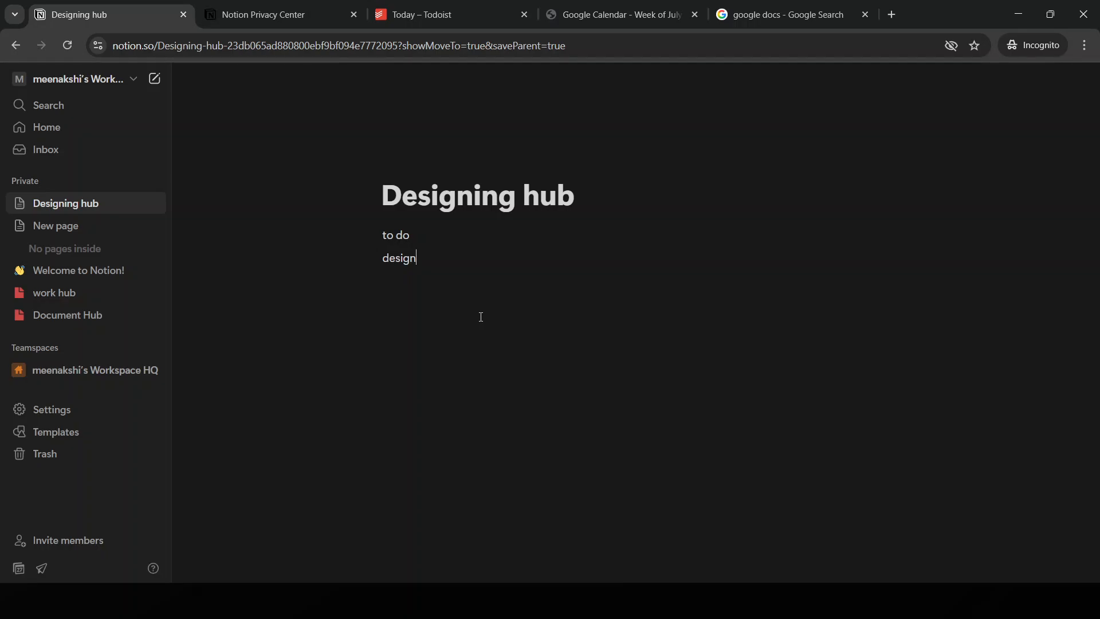
{"action": "type", "text": "sign"}
{"action": "key", "text": "Return"}
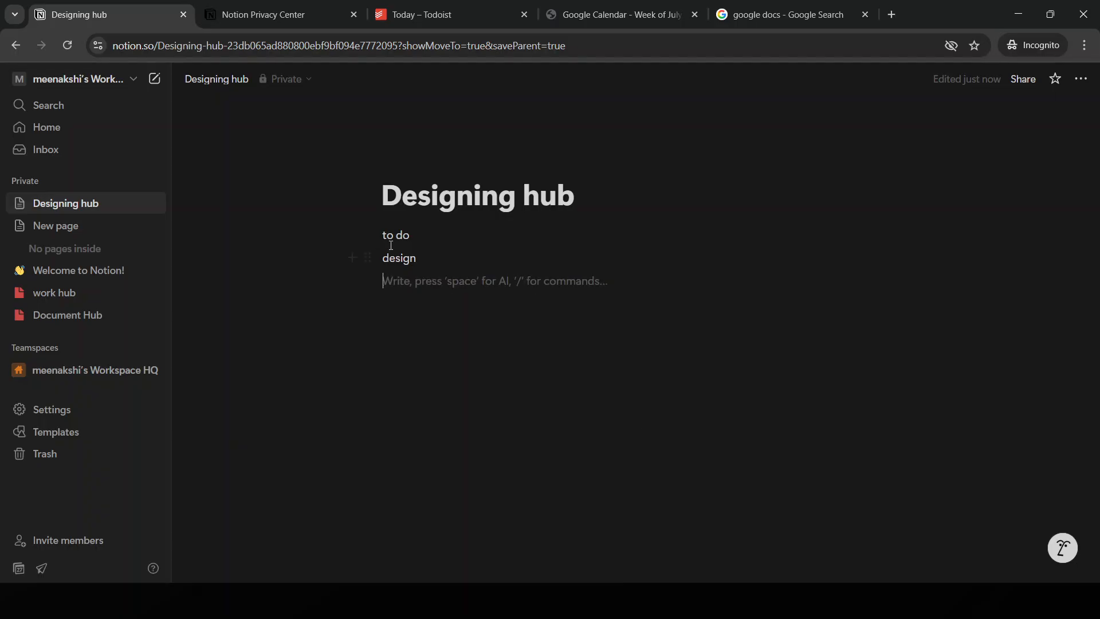
Step: Delete the "design" and "to do" text from the page body
{"action": "left_click_drag", "start_coordinate": [432, 250], "coordinate": [361, 255]}
{"action": "key", "text": "BackSpace"}
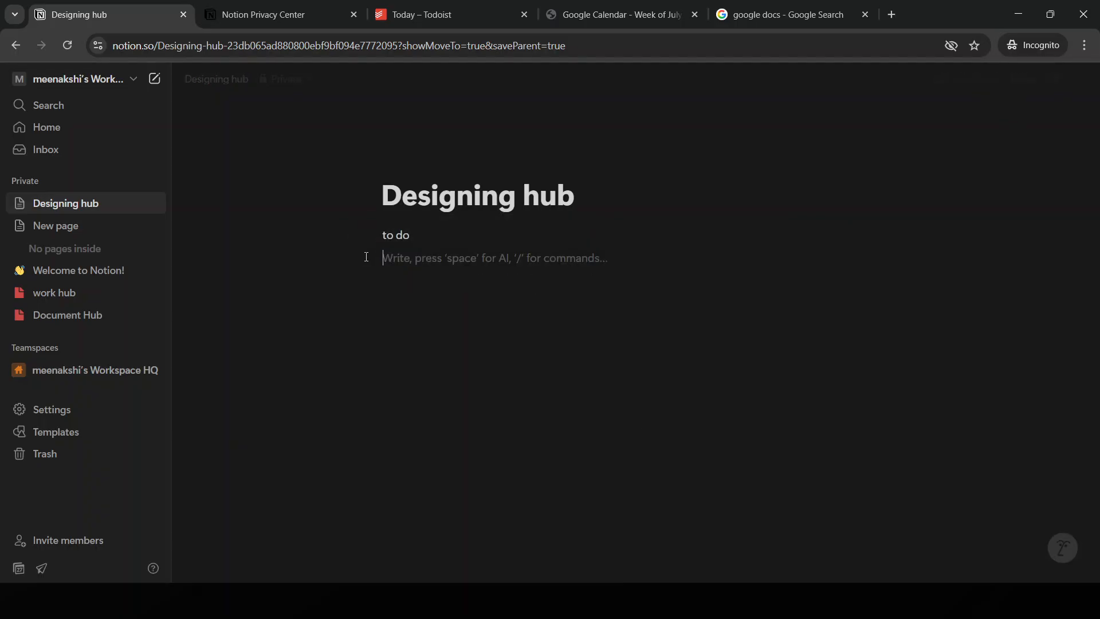
{"action": "left_click", "coordinate": [463, 232]}
{"action": "left_click", "coordinate": [712, 310]}
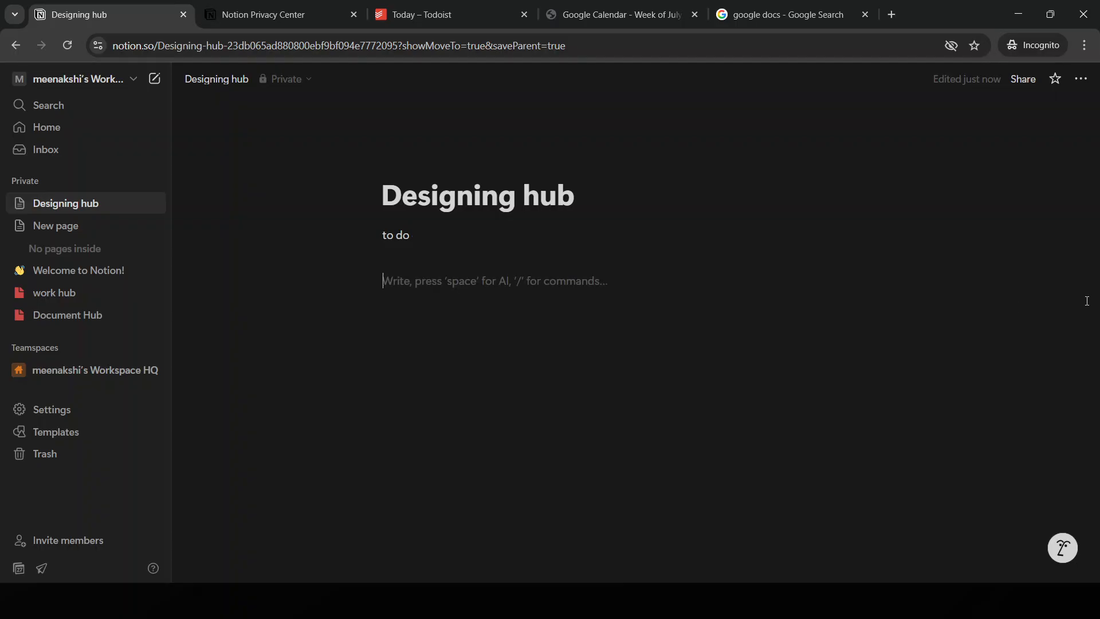
{"action": "left_click_drag", "start_coordinate": [428, 227], "coordinate": [336, 238]}
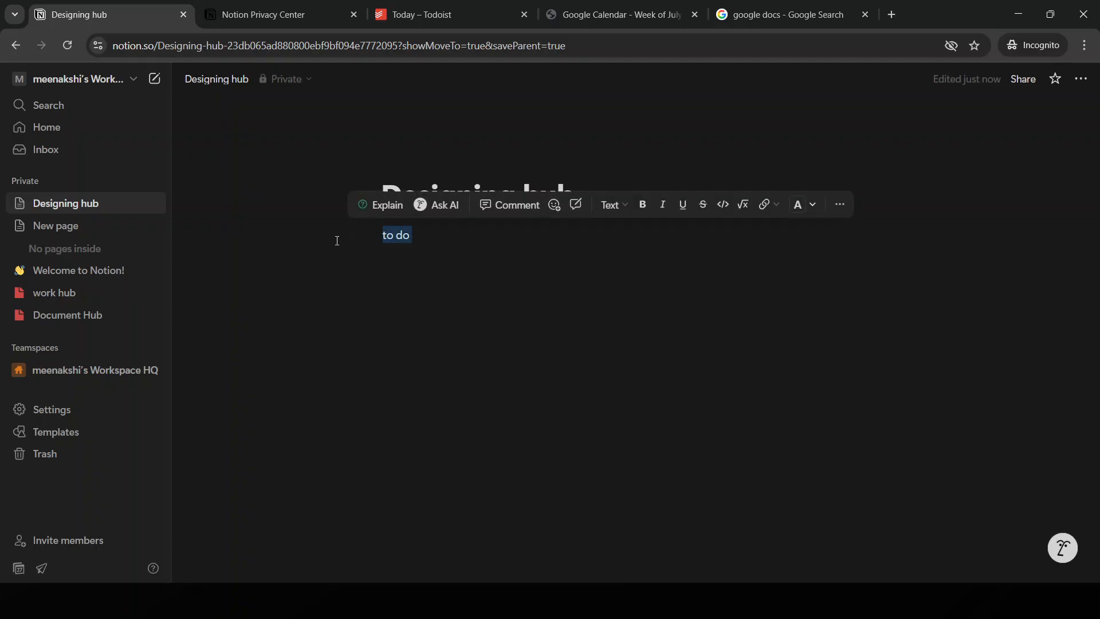
{"action": "key", "text": "BackSpace"}
{"action": "left_click", "coordinate": [510, 539]}
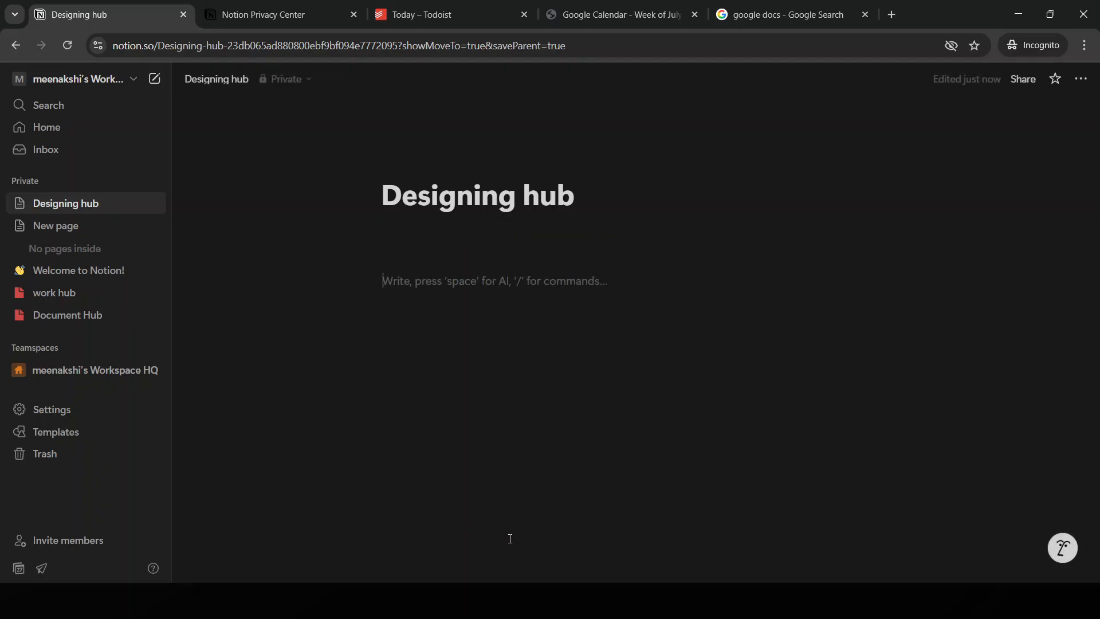
{"action": "left_click", "coordinate": [450, 261]}
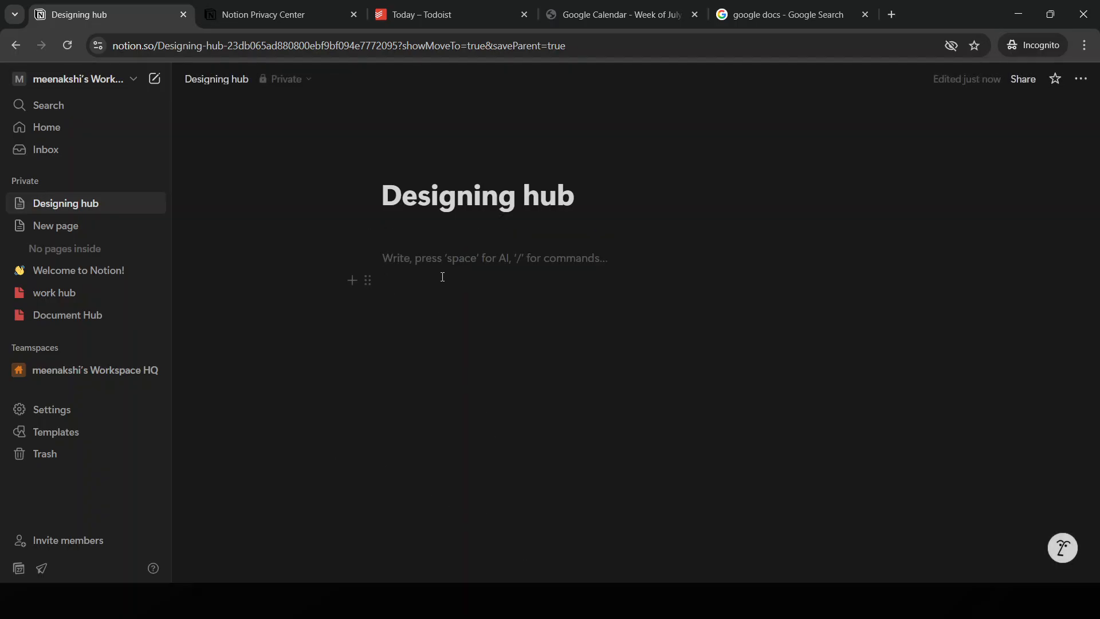
{"action": "right_click", "coordinate": [455, 257]}
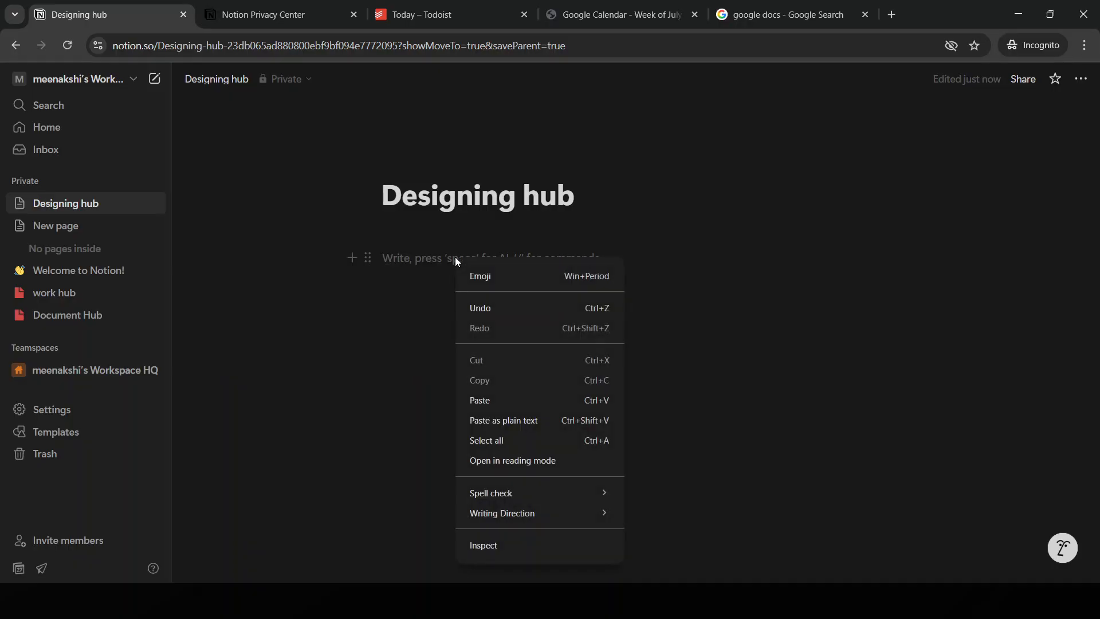
{"action": "left_click", "coordinate": [449, 257]}
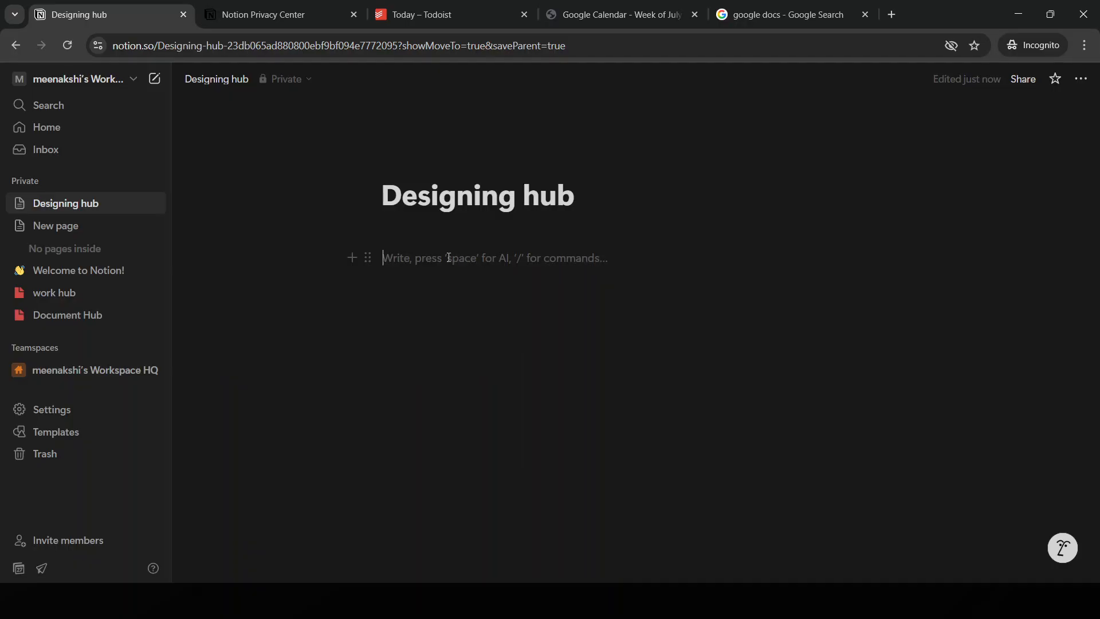
{"action": "left_click", "coordinate": [369, 258]}
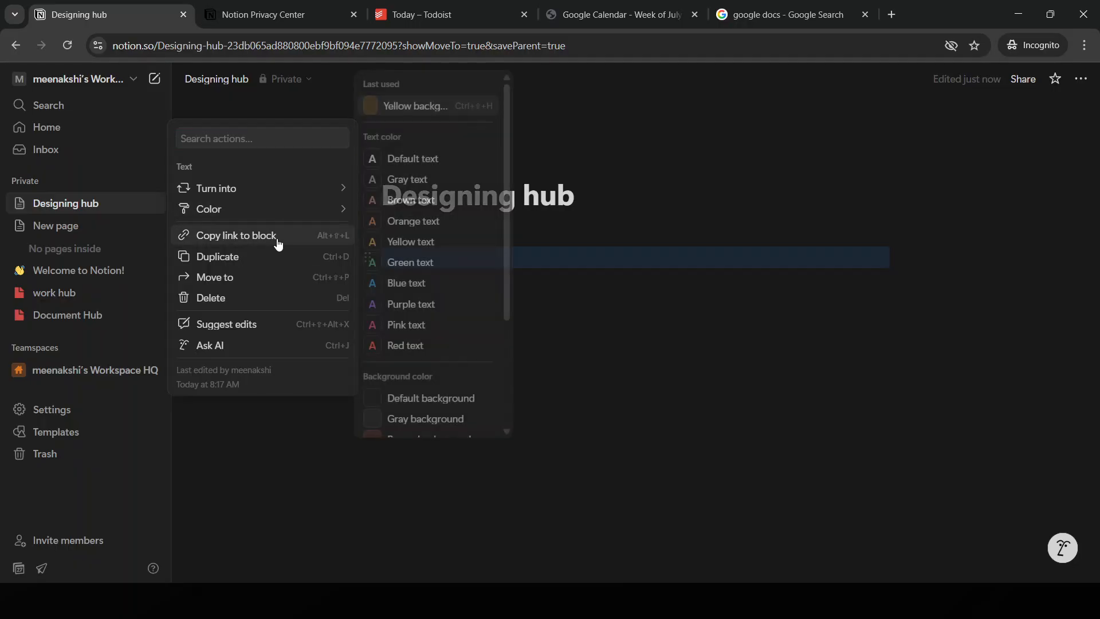
{"action": "key", "text": "Escape"}
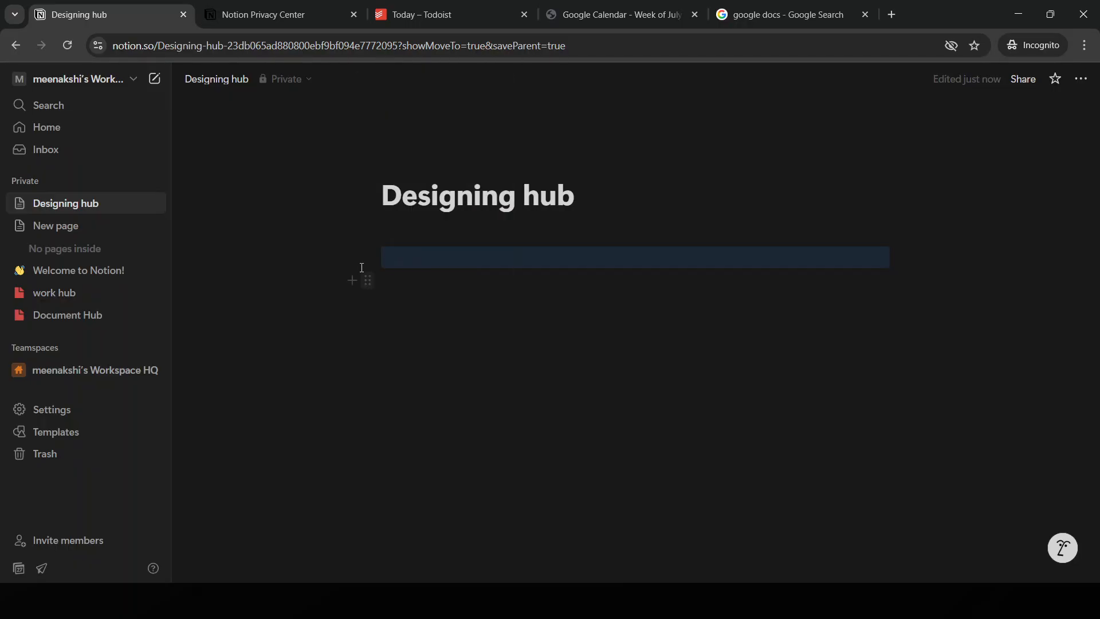
Step: Look through the block types that can be inserted on the page, from basic blocks to media, database views and charts
{"action": "left_click", "coordinate": [354, 259]}
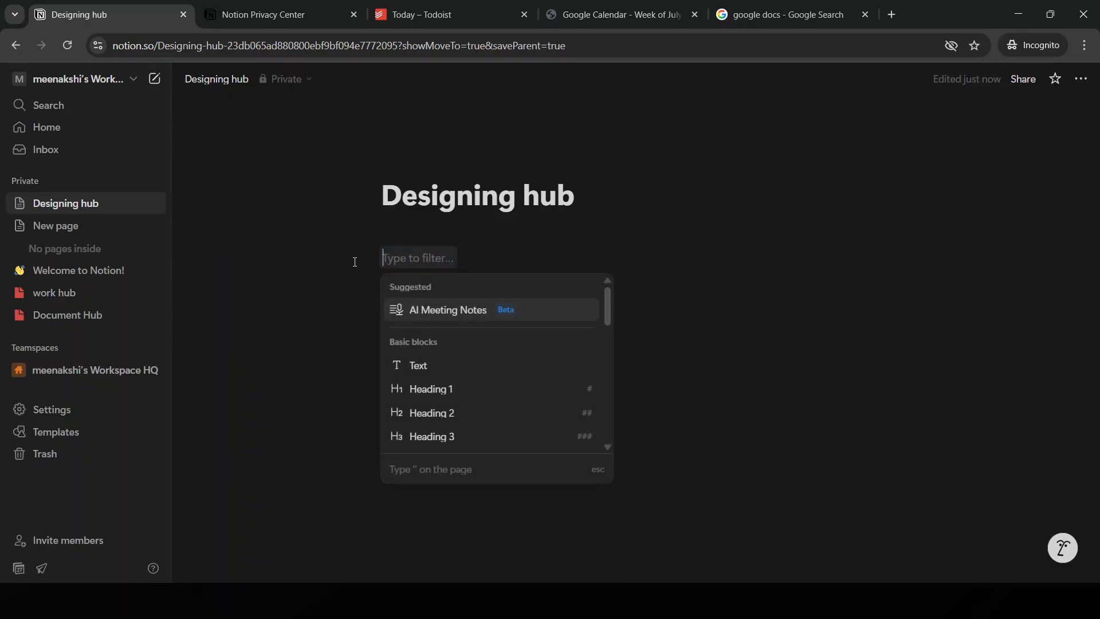
{"action": "scroll", "coordinate": [504, 377], "scroll_direction": "down", "scroll_amount": 3}
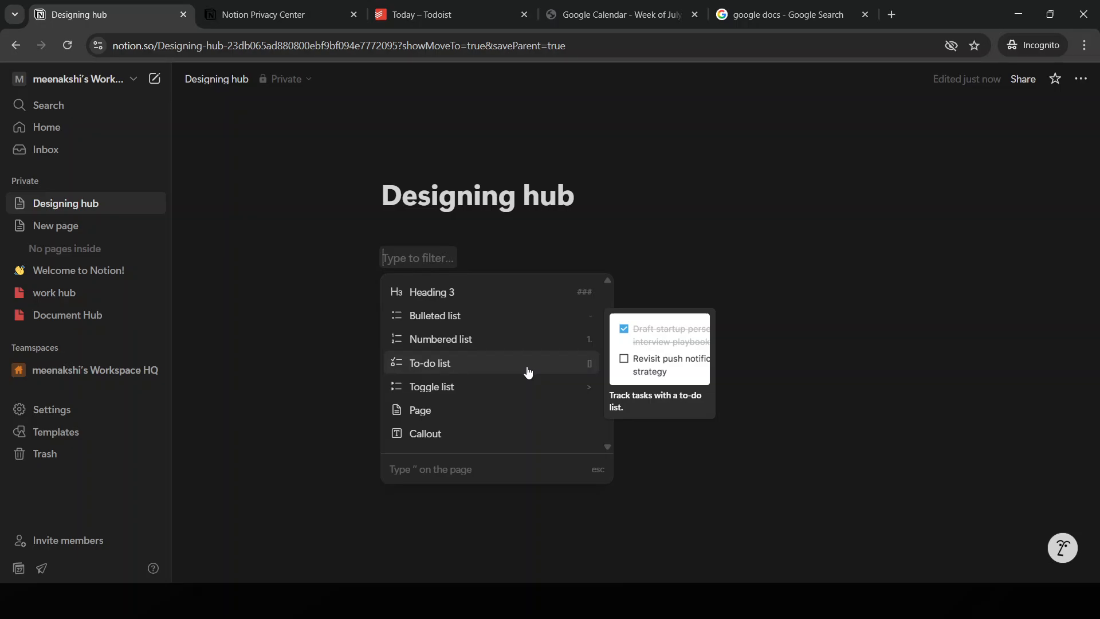
{"action": "scroll", "coordinate": [527, 372], "scroll_direction": "down", "scroll_amount": 5}
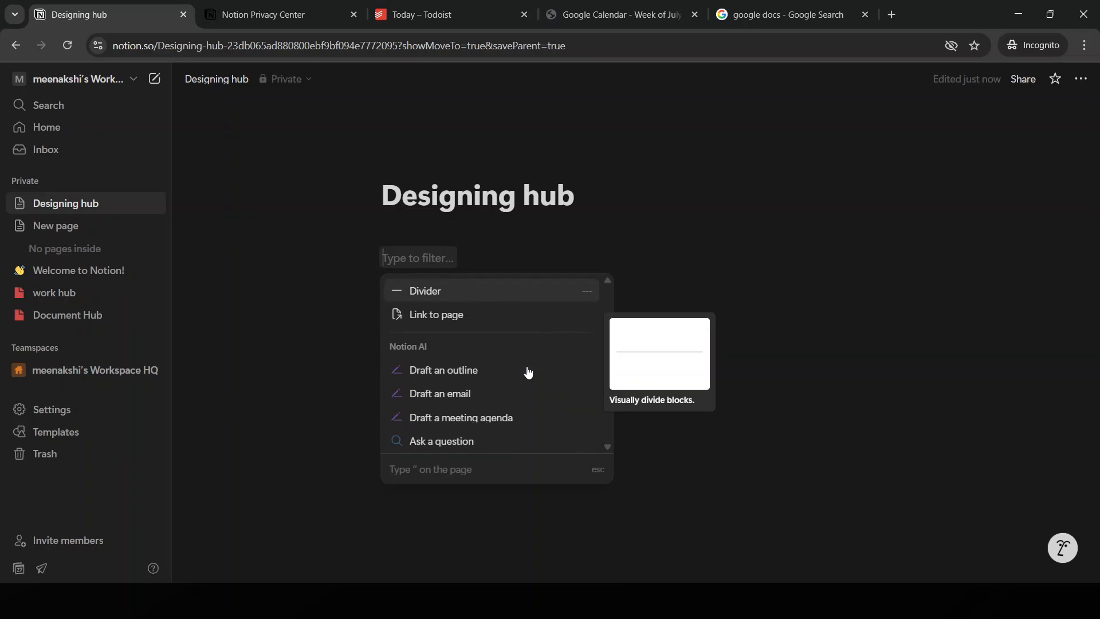
{"action": "scroll", "coordinate": [527, 372], "scroll_direction": "down", "scroll_amount": 6}
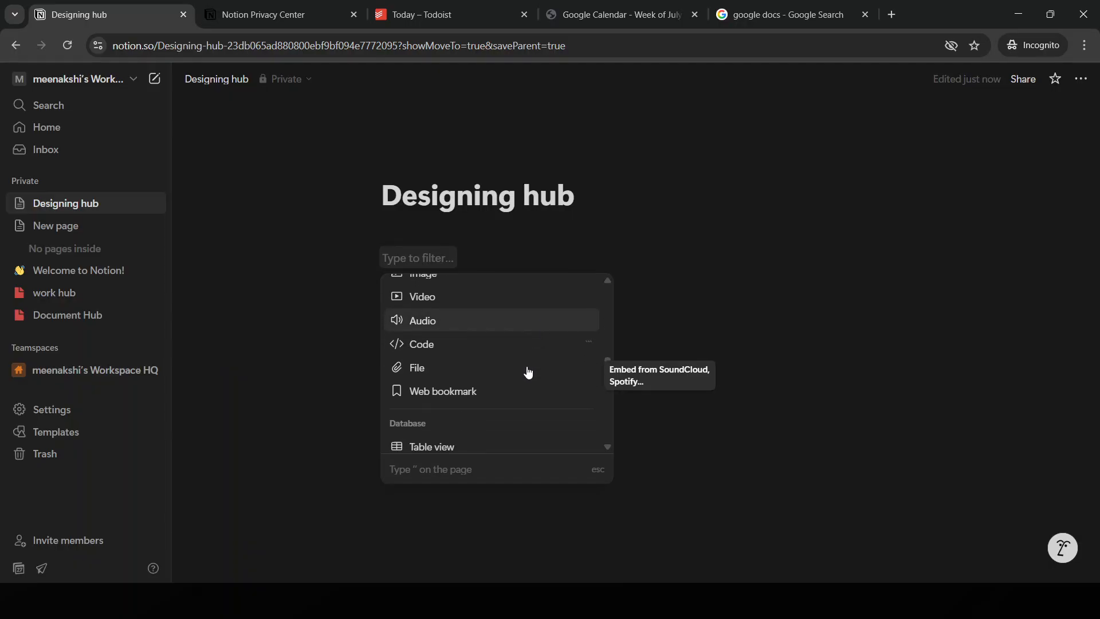
{"action": "scroll", "coordinate": [528, 372], "scroll_direction": "down", "scroll_amount": 6}
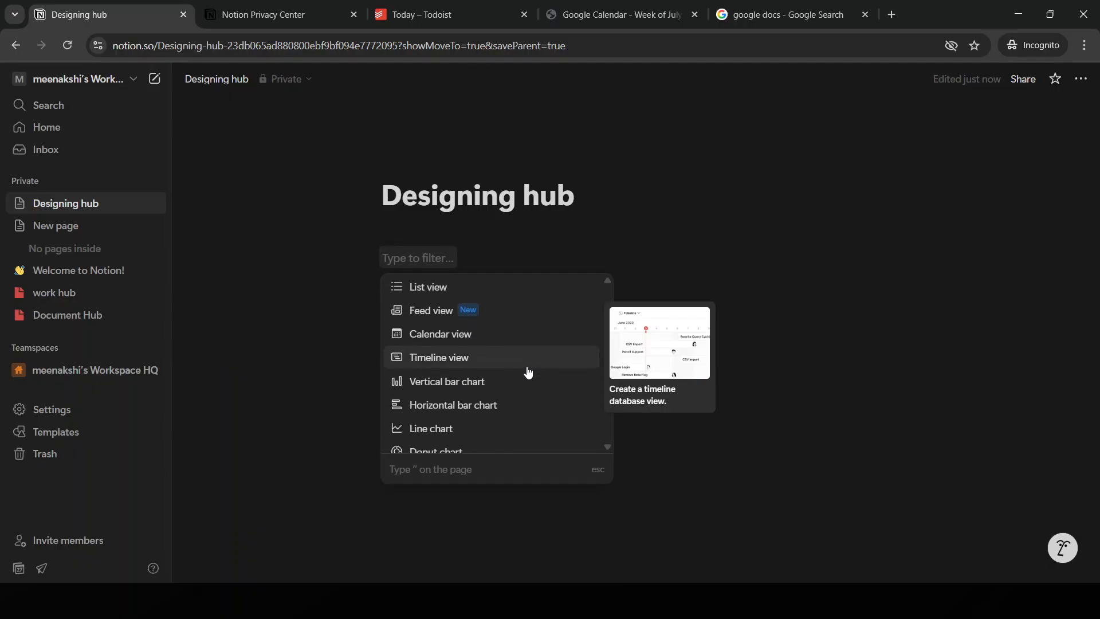
{"action": "scroll", "coordinate": [527, 372], "scroll_direction": "down", "scroll_amount": 5}
{"action": "left_click", "coordinate": [340, 327]}
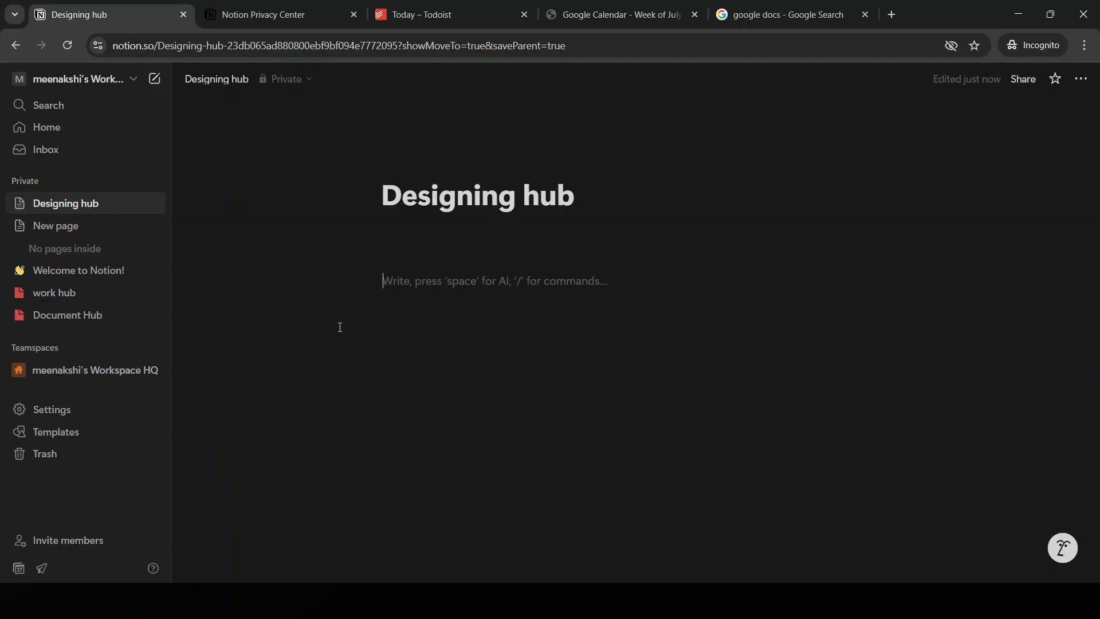
{"action": "left_click", "coordinate": [352, 280]}
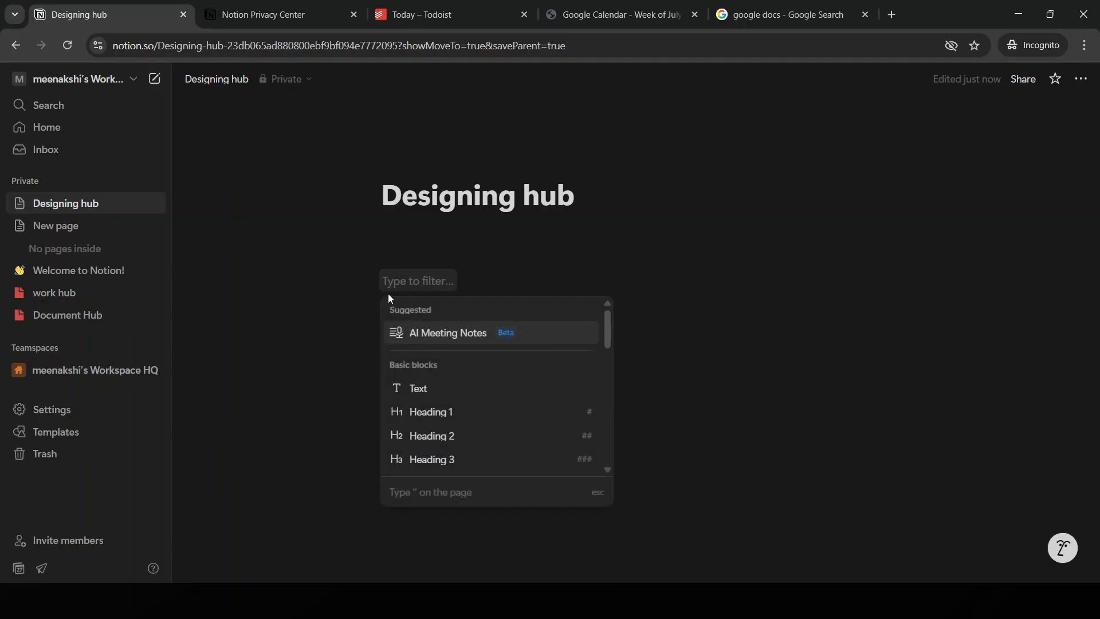
{"action": "left_click", "coordinate": [338, 317]}
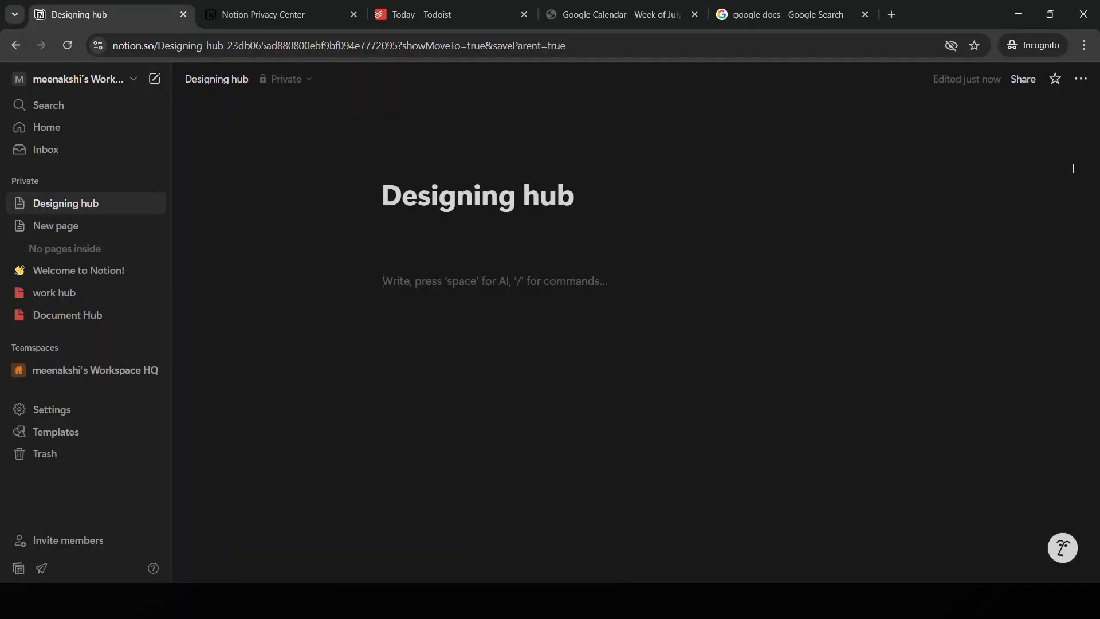
Step: Review the Designing hub page's actions and the connections that can be added, then leave the page
{"action": "left_click", "coordinate": [1081, 79]}
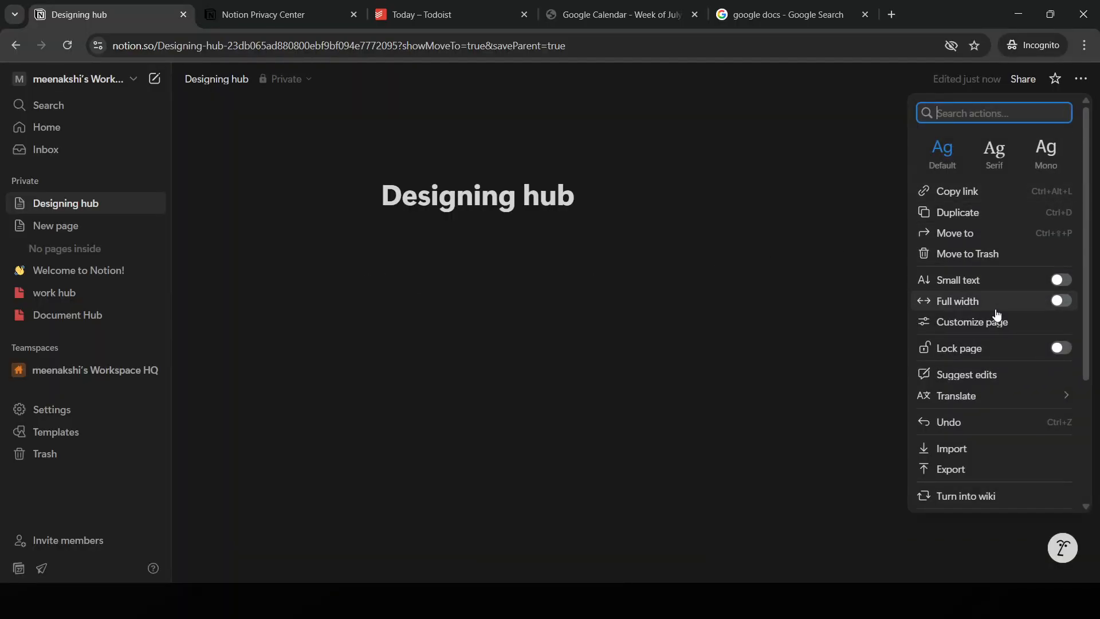
{"action": "scroll", "coordinate": [989, 341], "scroll_direction": "down", "scroll_amount": 3}
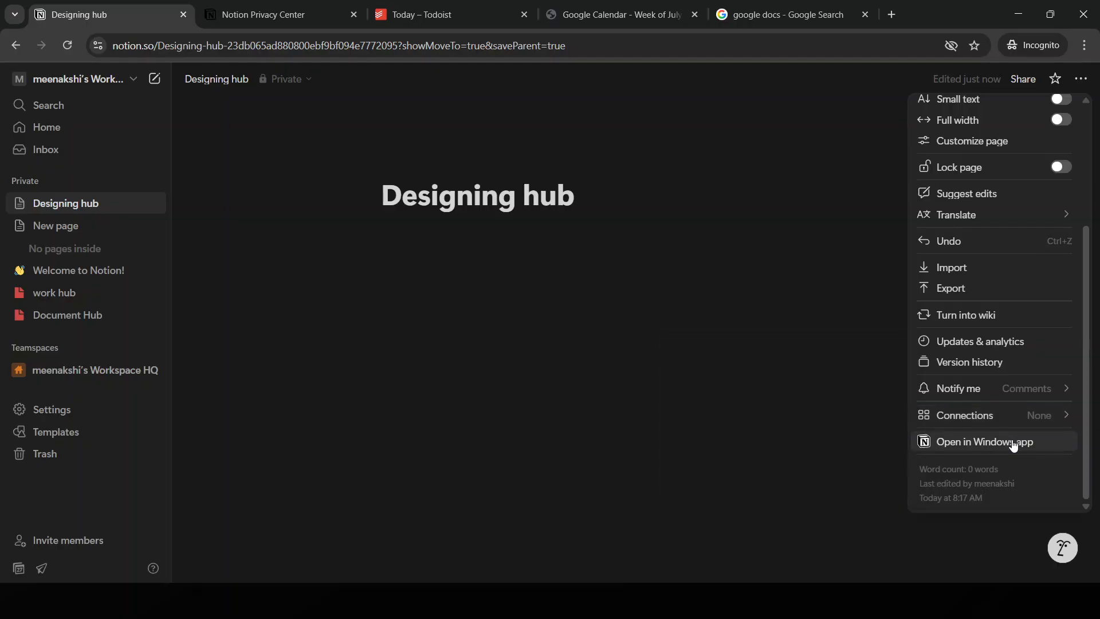
{"action": "mouse_move", "coordinate": [1010, 419]}
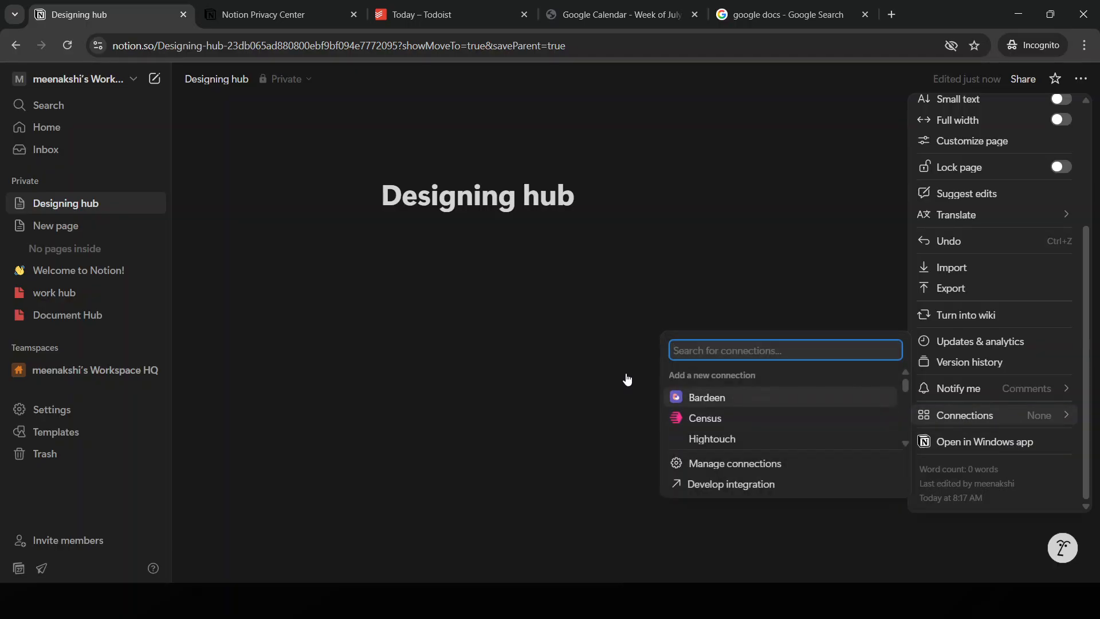
{"action": "left_click", "coordinate": [17, 53]}
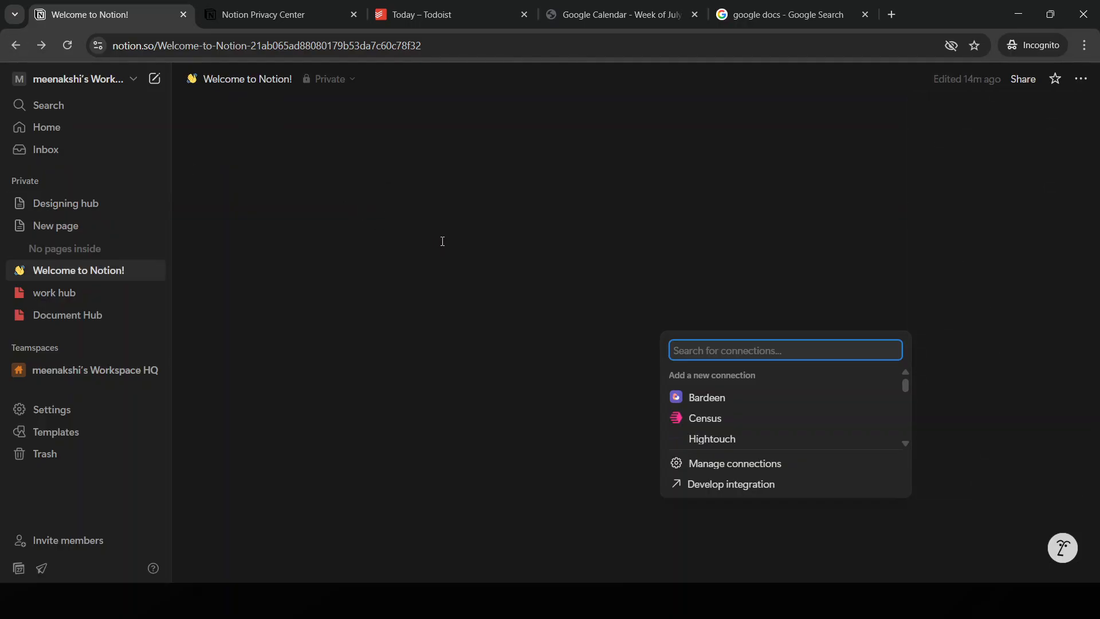
Step: Reopen the Designing hub page and set its font style to Serif
{"action": "left_click", "coordinate": [120, 204]}
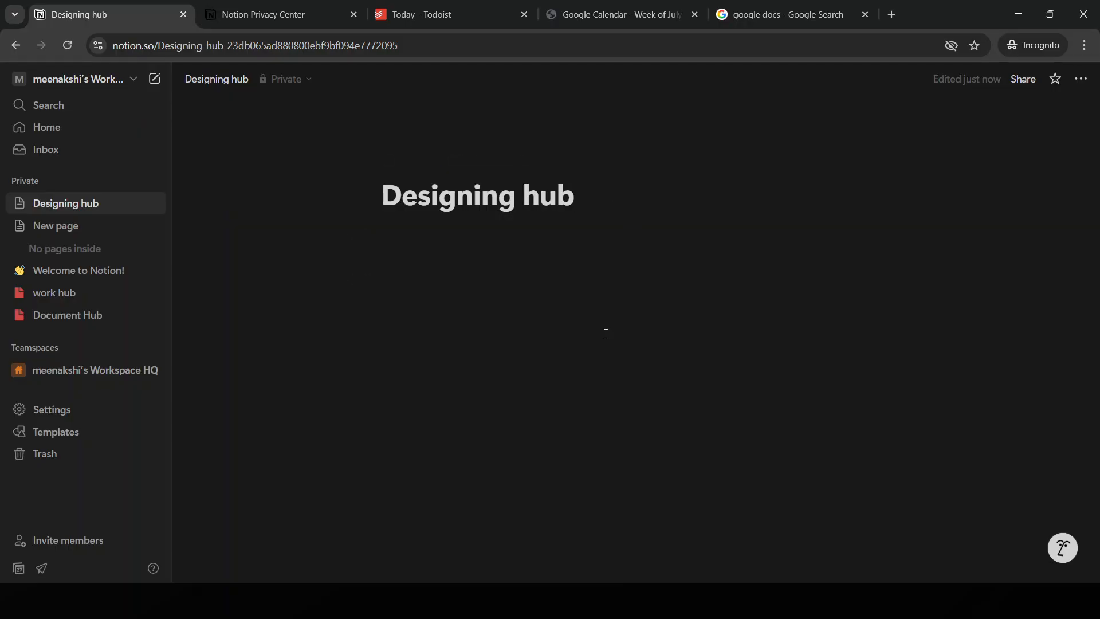
{"action": "left_click", "coordinate": [446, 436]}
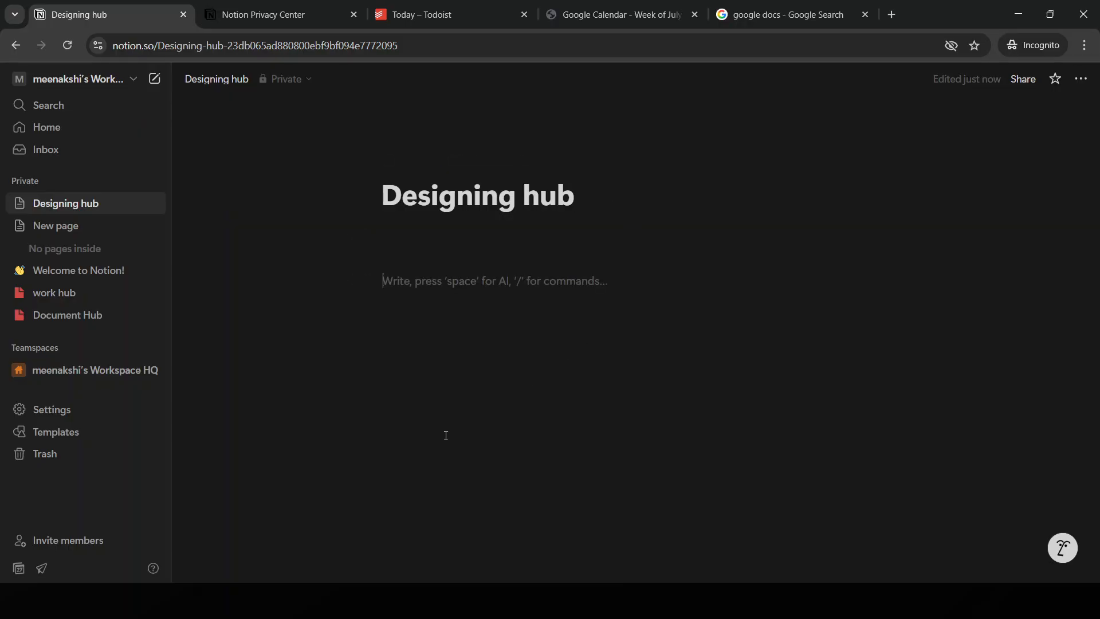
{"action": "left_click", "coordinate": [1081, 79]}
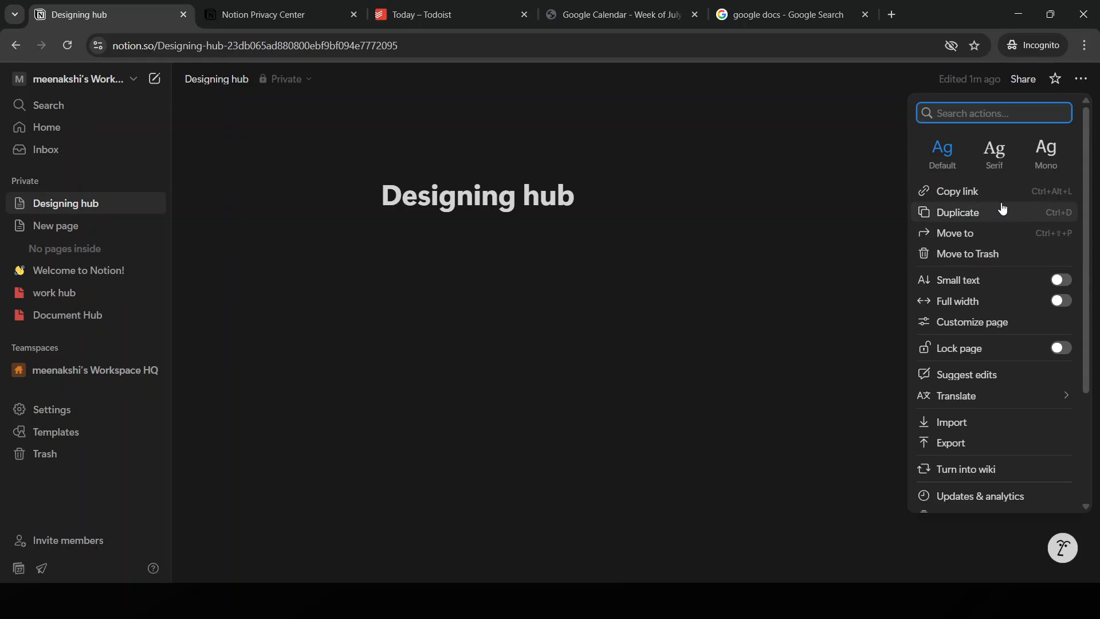
{"action": "left_click", "coordinate": [1002, 164]}
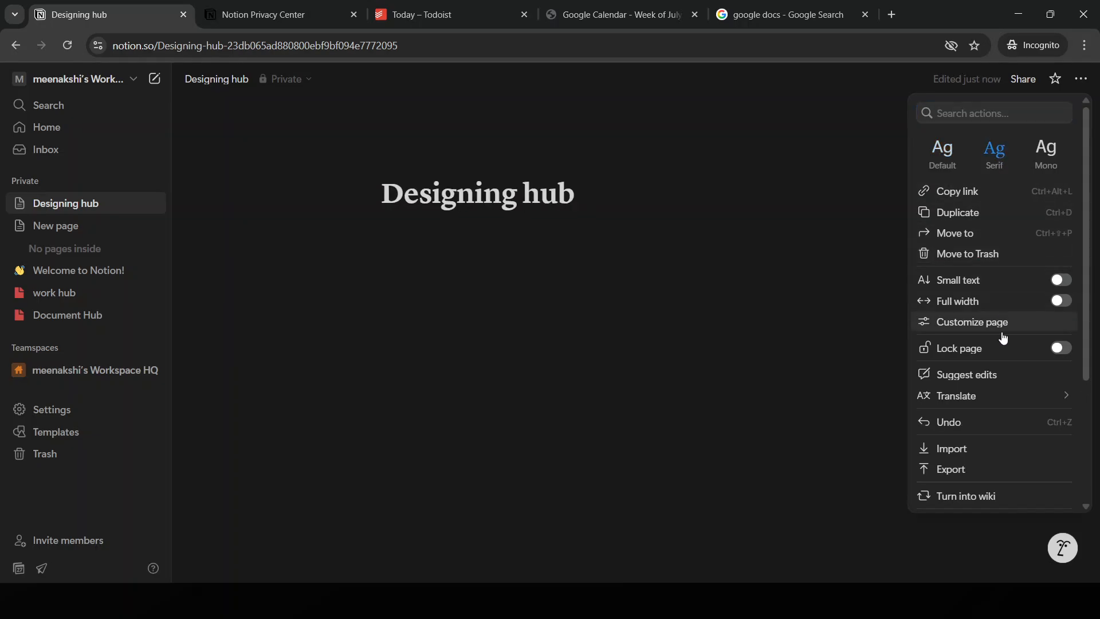
Step: Check the page's translation options and its customization settings, including how backlinks are displayed
{"action": "mouse_move", "coordinate": [986, 402]}
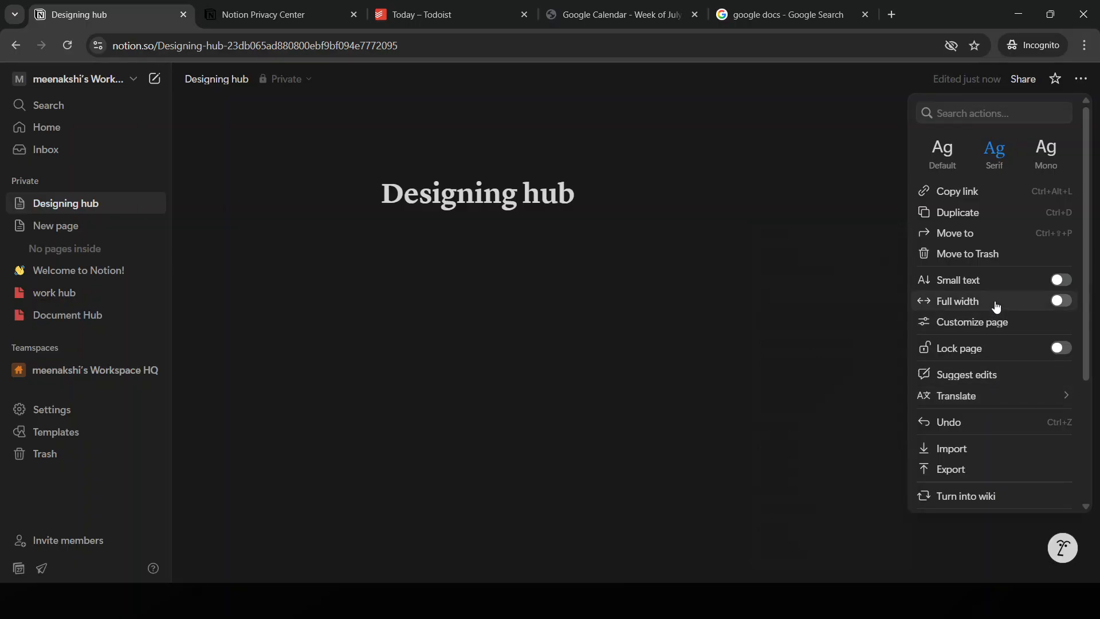
{"action": "left_click", "coordinate": [997, 322]}
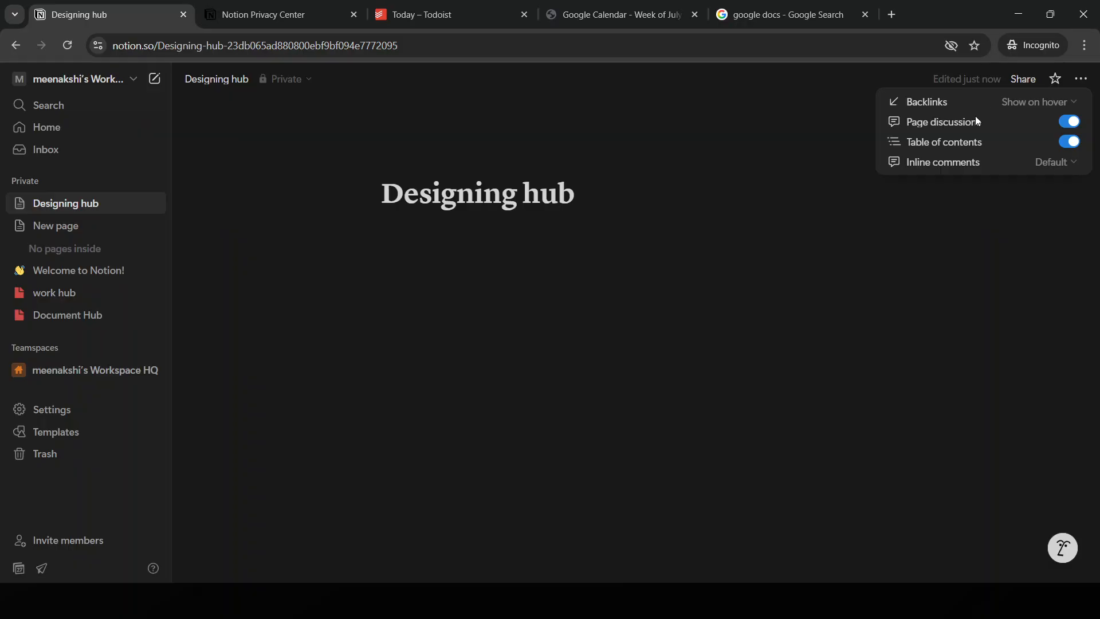
{"action": "left_click", "coordinate": [1054, 101]}
{"action": "left_click", "coordinate": [1031, 229]}
{"action": "left_click", "coordinate": [1035, 276]}
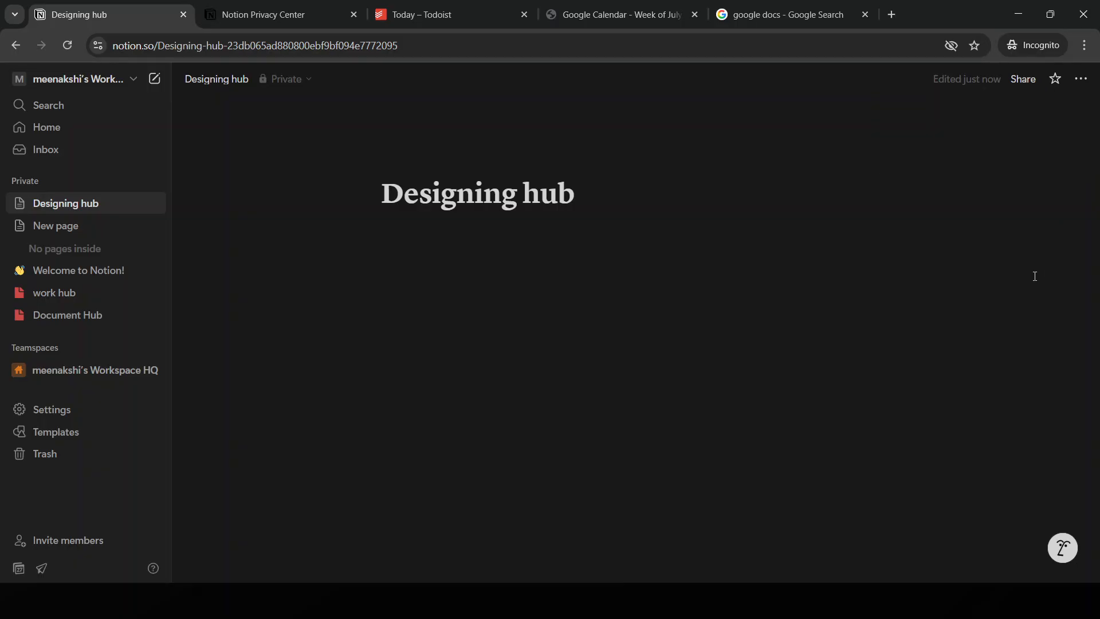
Step: Open the private page named "New page" to view its comments and content
{"action": "right_click", "coordinate": [130, 225]}
{"action": "left_click", "coordinate": [67, 223]}
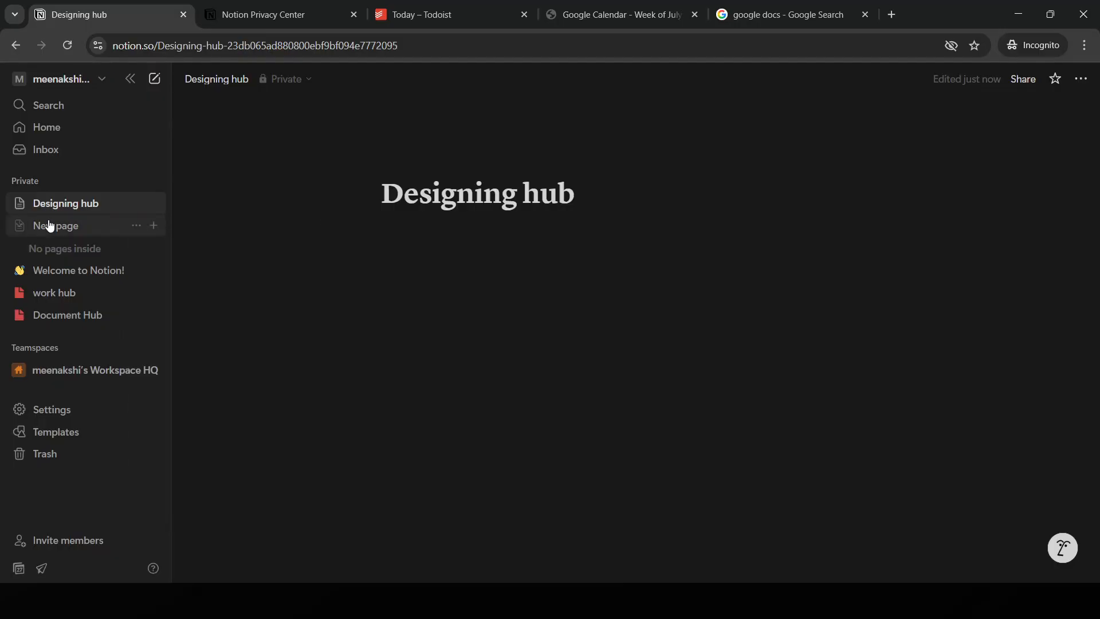
{"action": "left_click", "coordinate": [54, 226]}
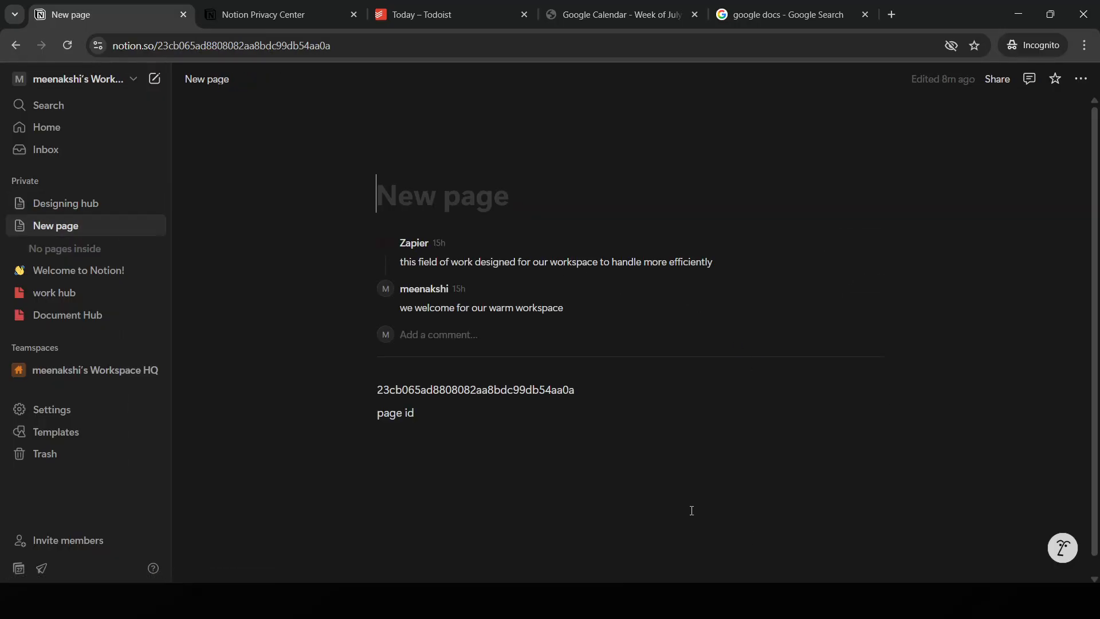
Step: Return to the Google results for "notion", open the Notion website and continue with the suggested Google account
{"action": "left_click", "coordinate": [14, 46]}
{"action": "left_click", "coordinate": [13, 47]}
{"action": "left_click", "coordinate": [13, 47]}
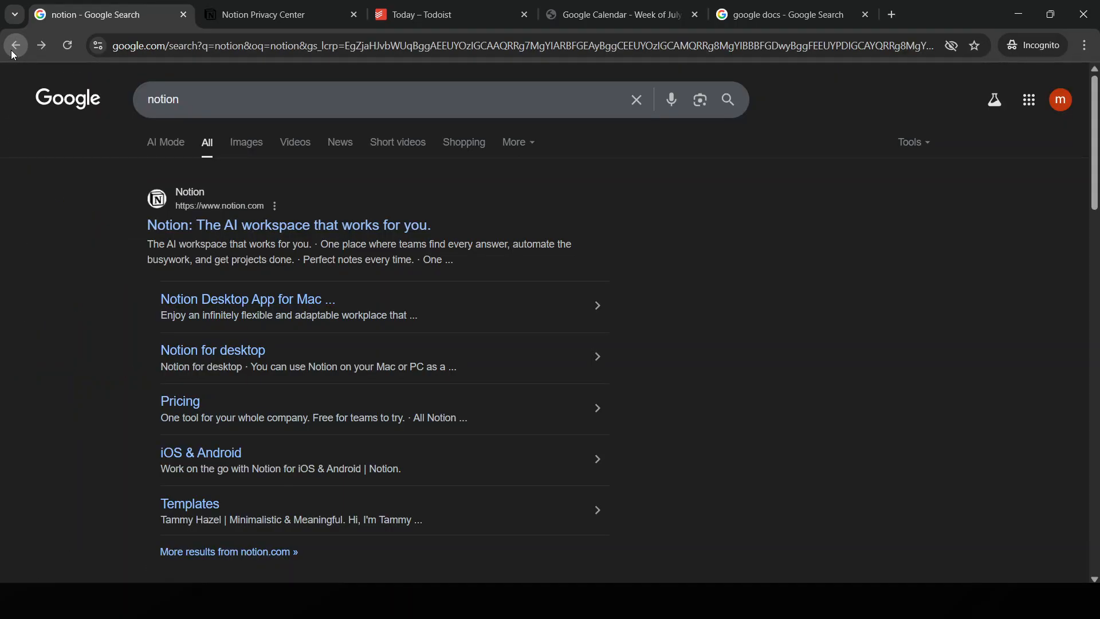
{"action": "left_click", "coordinate": [330, 224]}
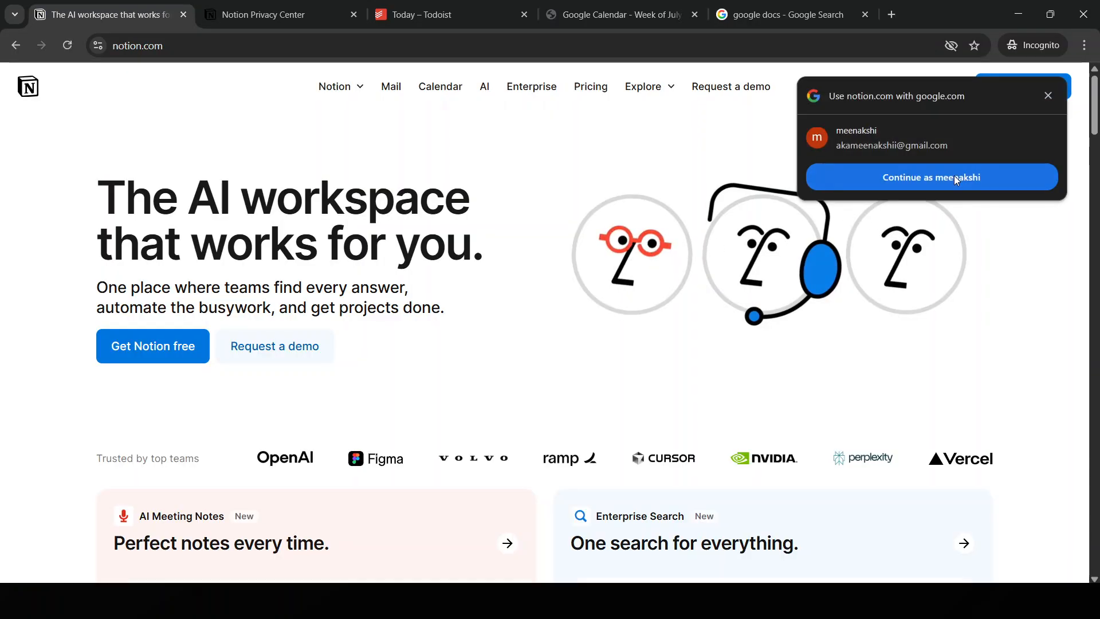
{"action": "left_click", "coordinate": [953, 176]}
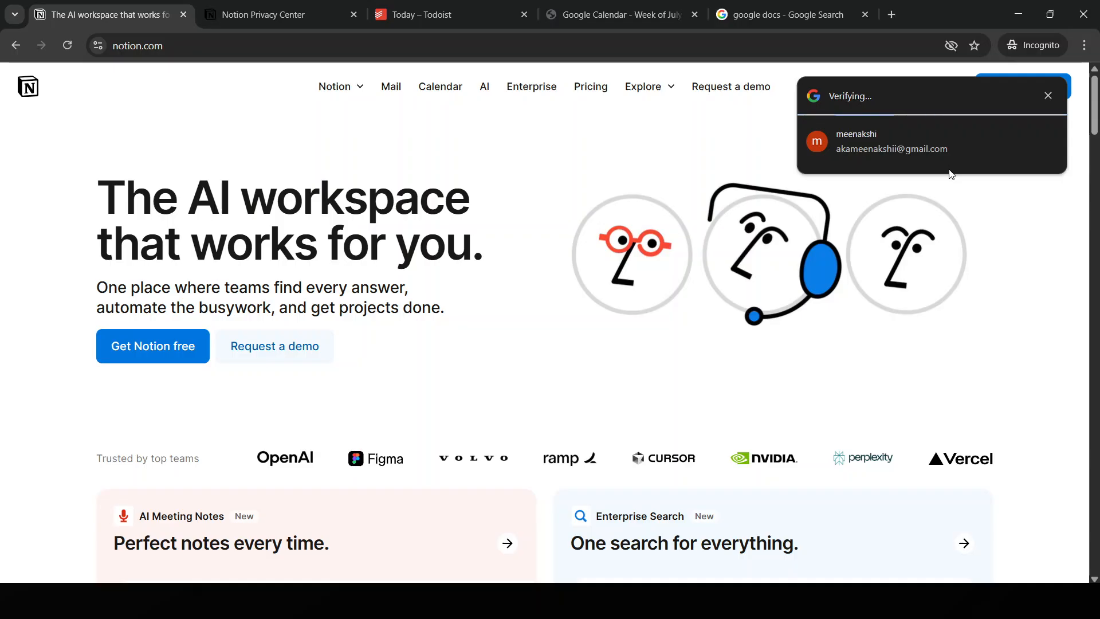